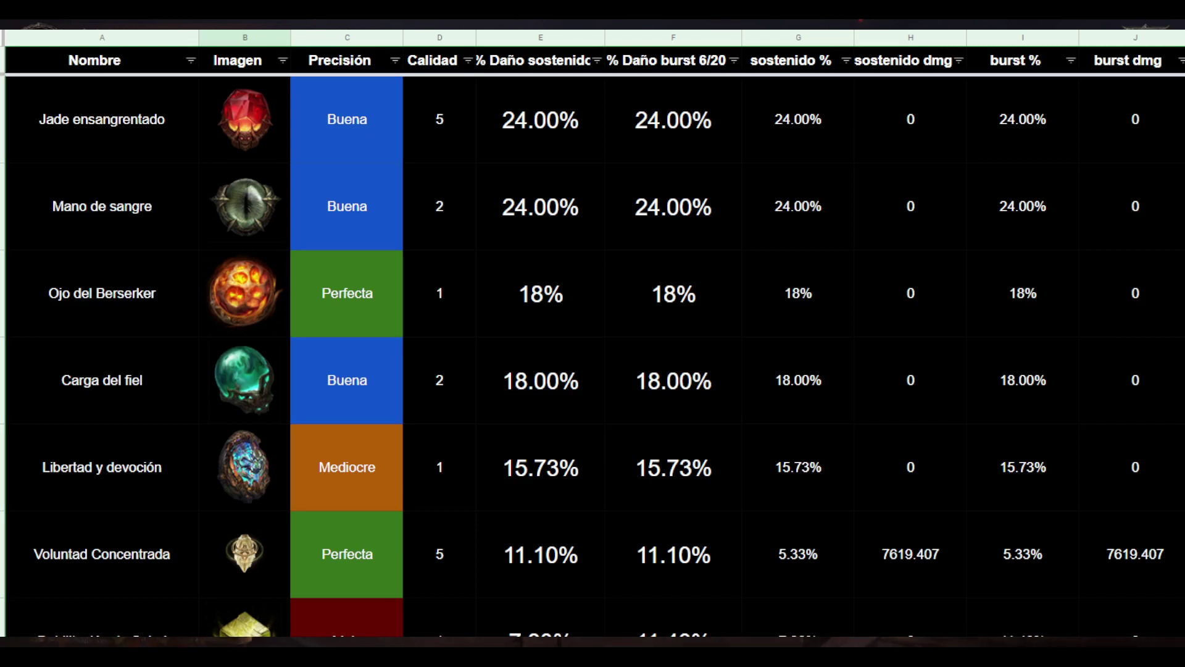
Examine the precision of Jade ensangrentado and the image and sustained damage of Voluntad Concentrada in the gem table.
{"action": "left_click", "coordinate": [542, 130]}
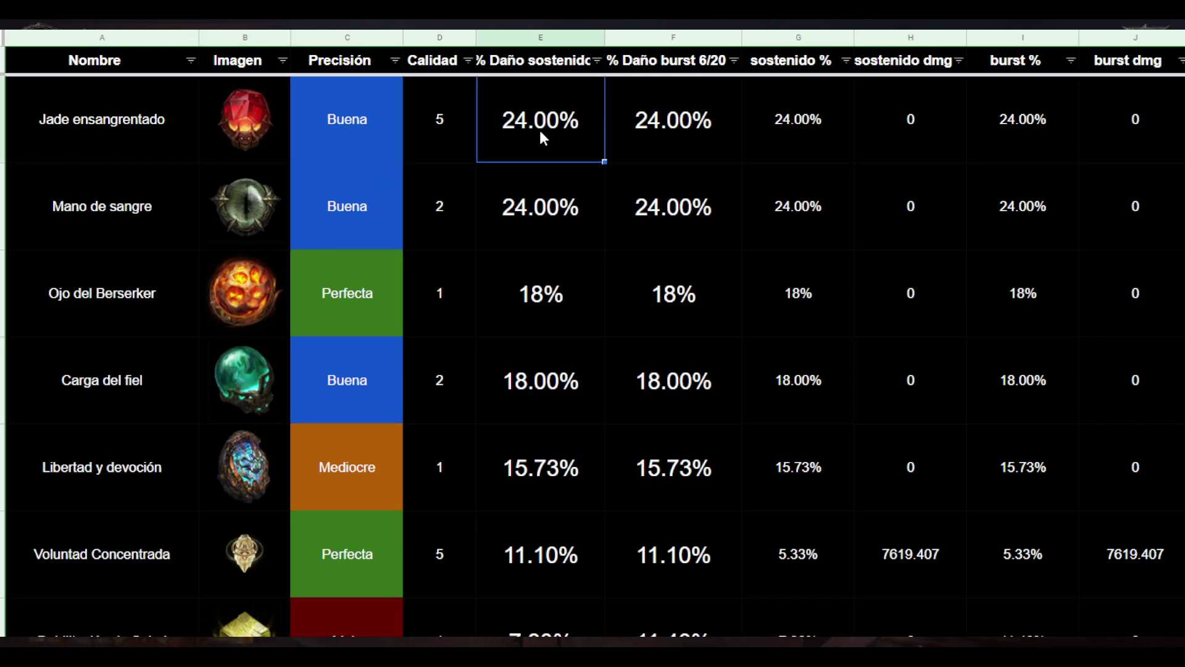
{"action": "left_click", "coordinate": [353, 99]}
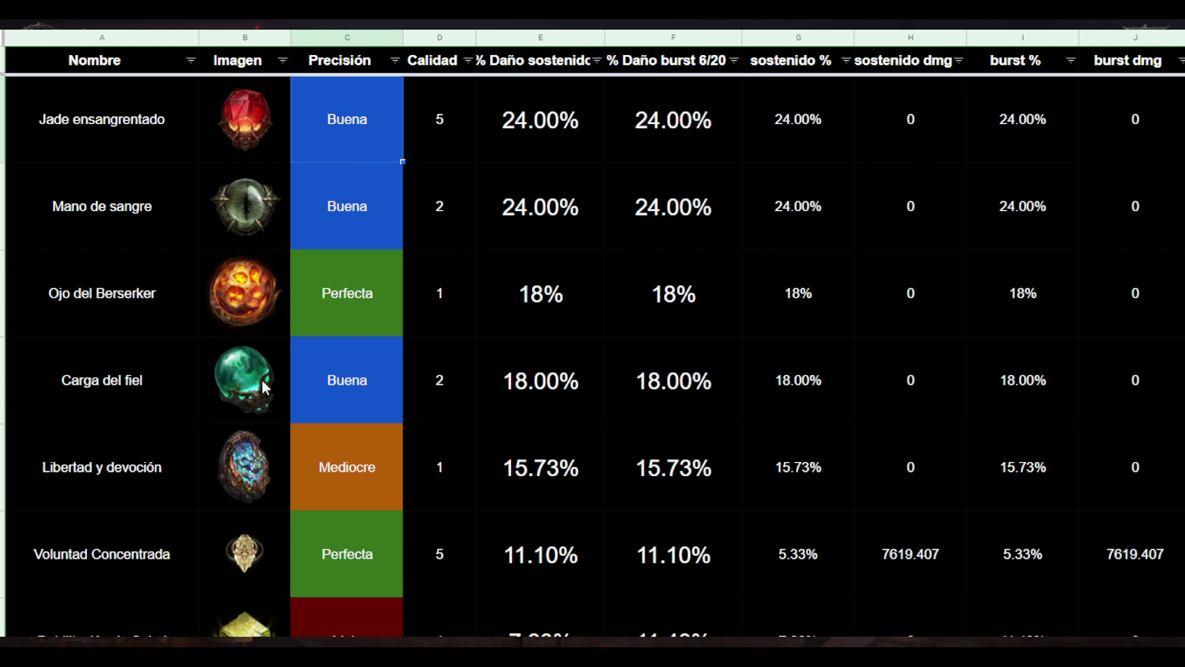
{"action": "left_click", "coordinate": [155, 531]}
{"action": "left_click", "coordinate": [247, 543]}
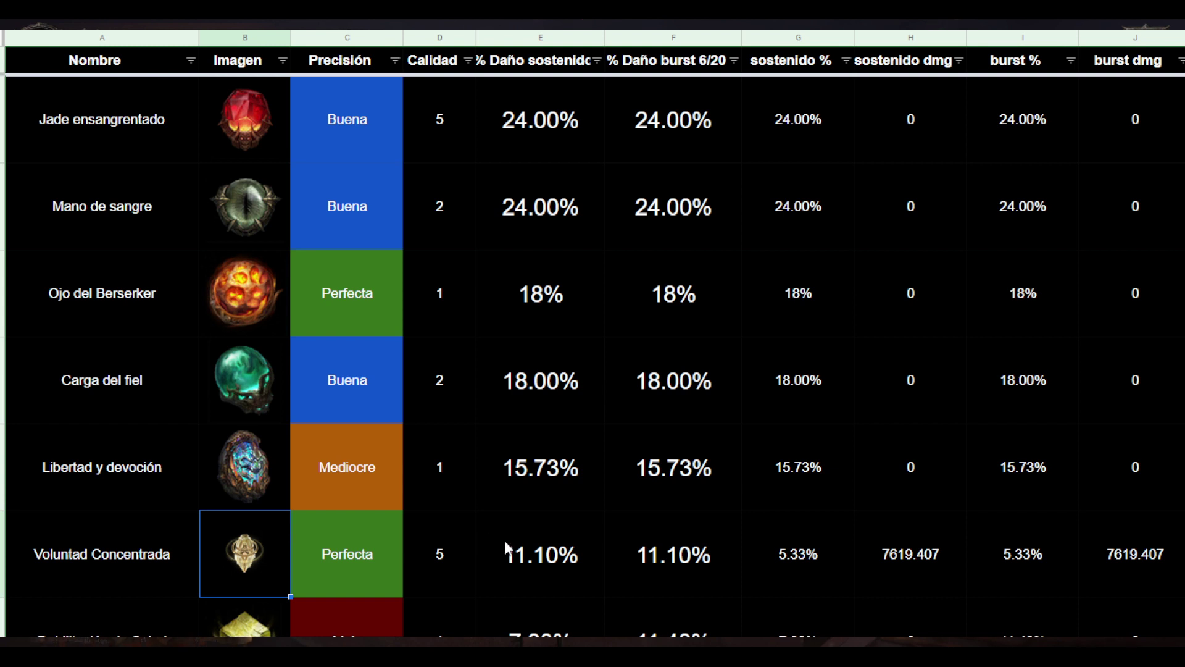
{"action": "left_click", "coordinate": [564, 557]}
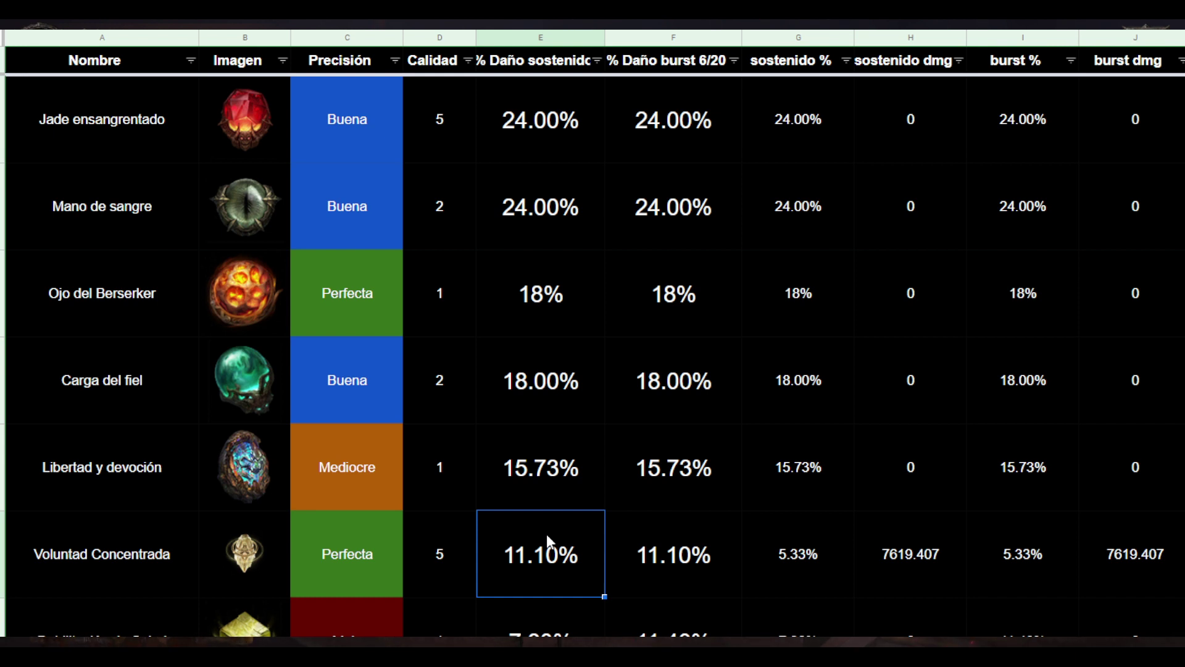
Examine Esquirla de Volatilidad's image and sustained damage and compare it with the gems ranked below it.
{"action": "scroll", "coordinate": [546, 534], "scroll_direction": "down", "scroll_amount": 2}
{"action": "scroll", "coordinate": [542, 494], "scroll_direction": "down", "scroll_amount": 2}
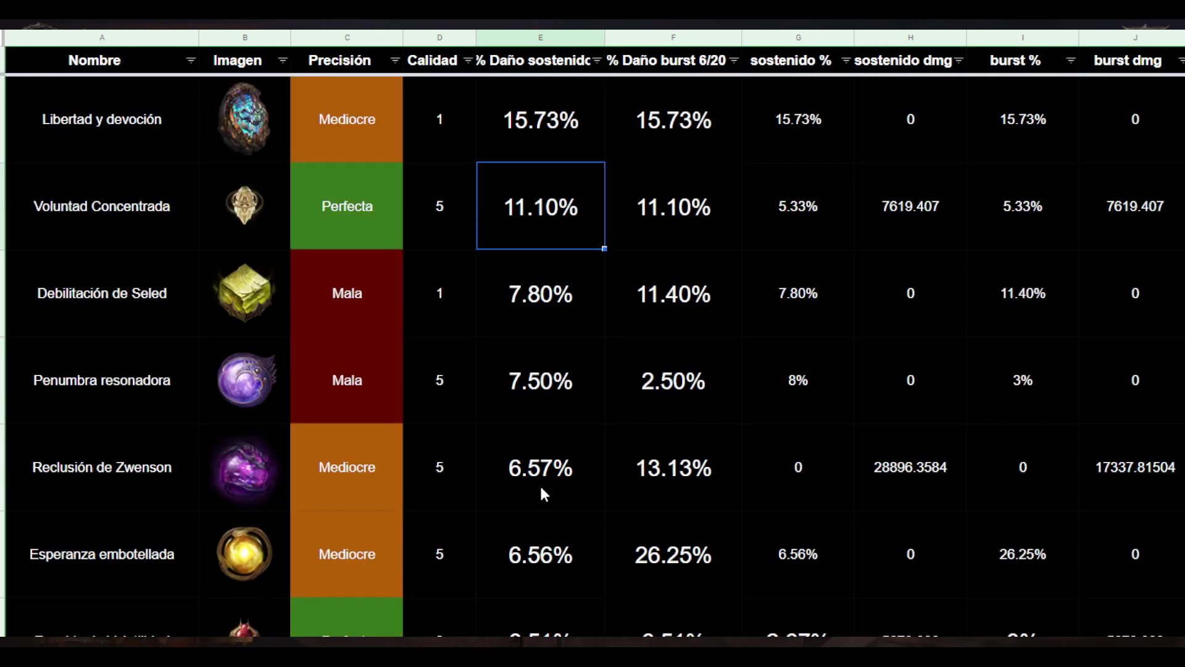
{"action": "scroll", "coordinate": [541, 488], "scroll_direction": "down", "scroll_amount": 1}
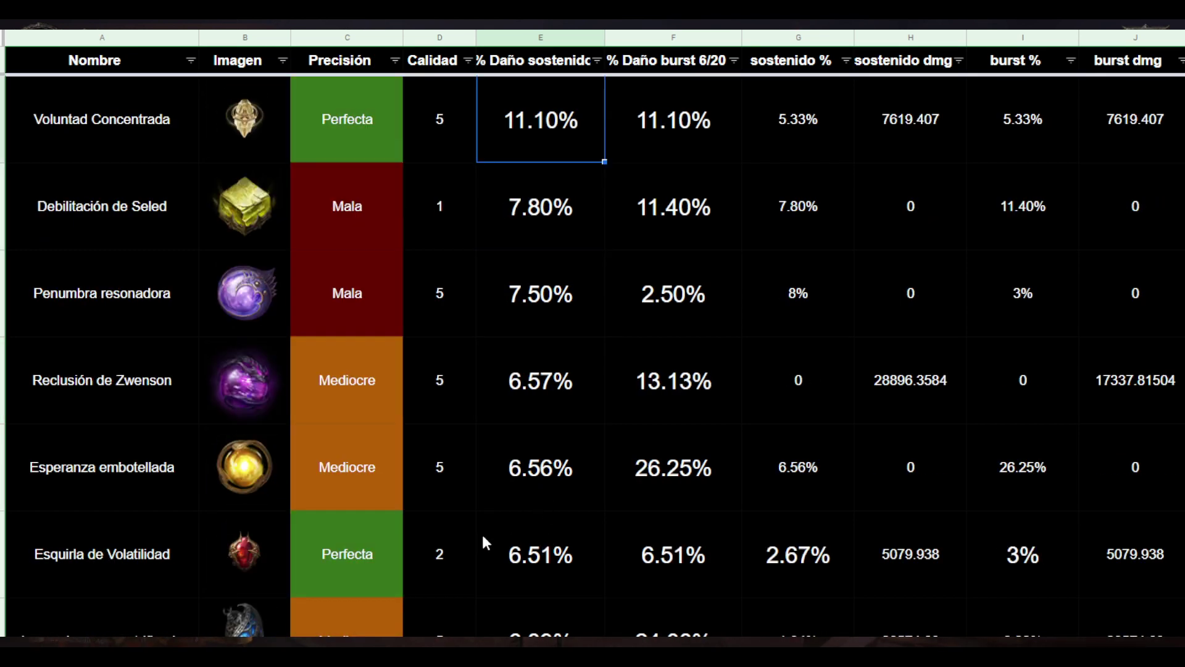
{"action": "left_click", "coordinate": [241, 565]}
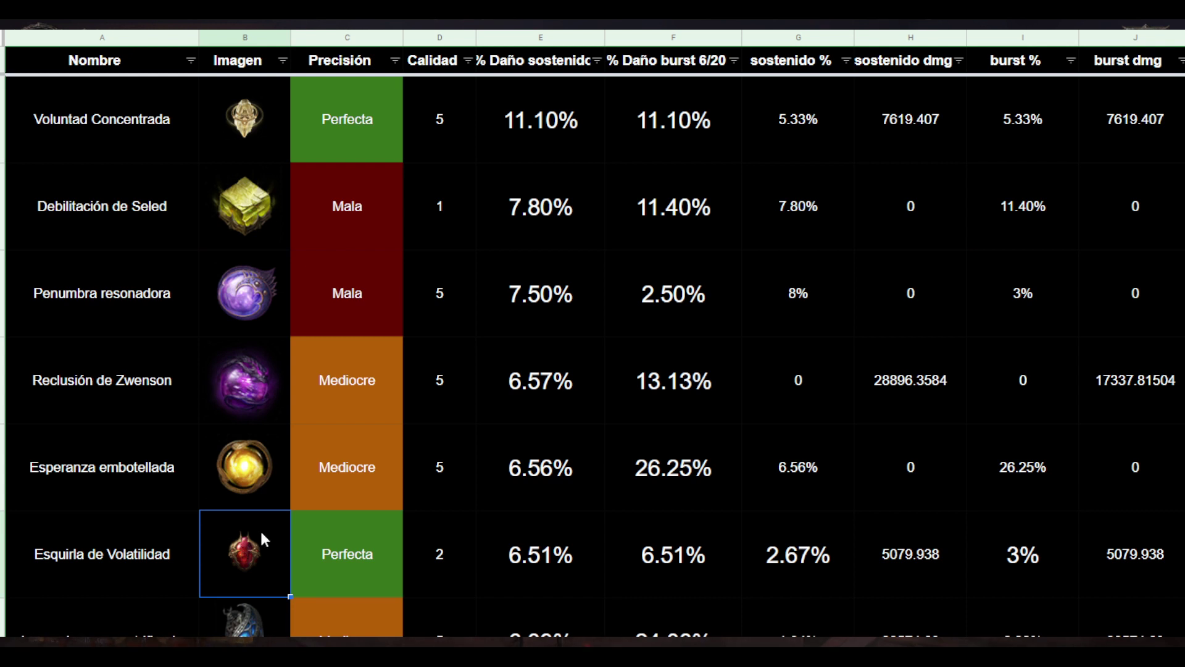
{"action": "scroll", "coordinate": [261, 532], "scroll_direction": "down", "scroll_amount": 2}
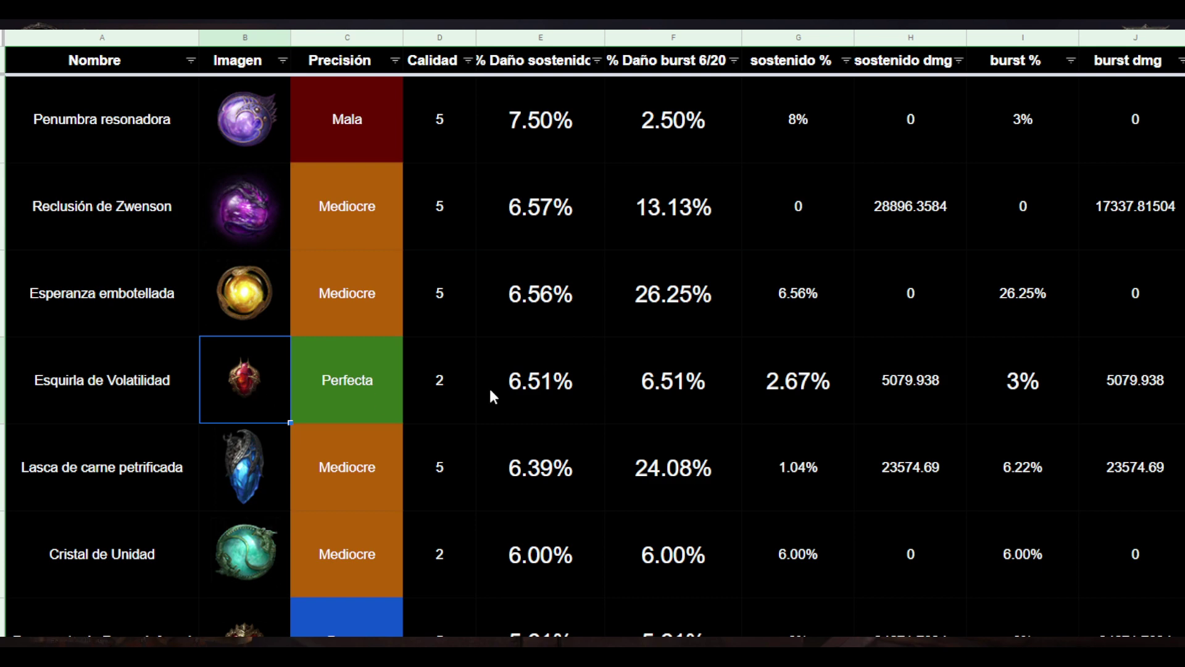
{"action": "left_click", "coordinate": [576, 374]}
{"action": "scroll", "coordinate": [540, 380], "scroll_direction": "down", "scroll_amount": 2}
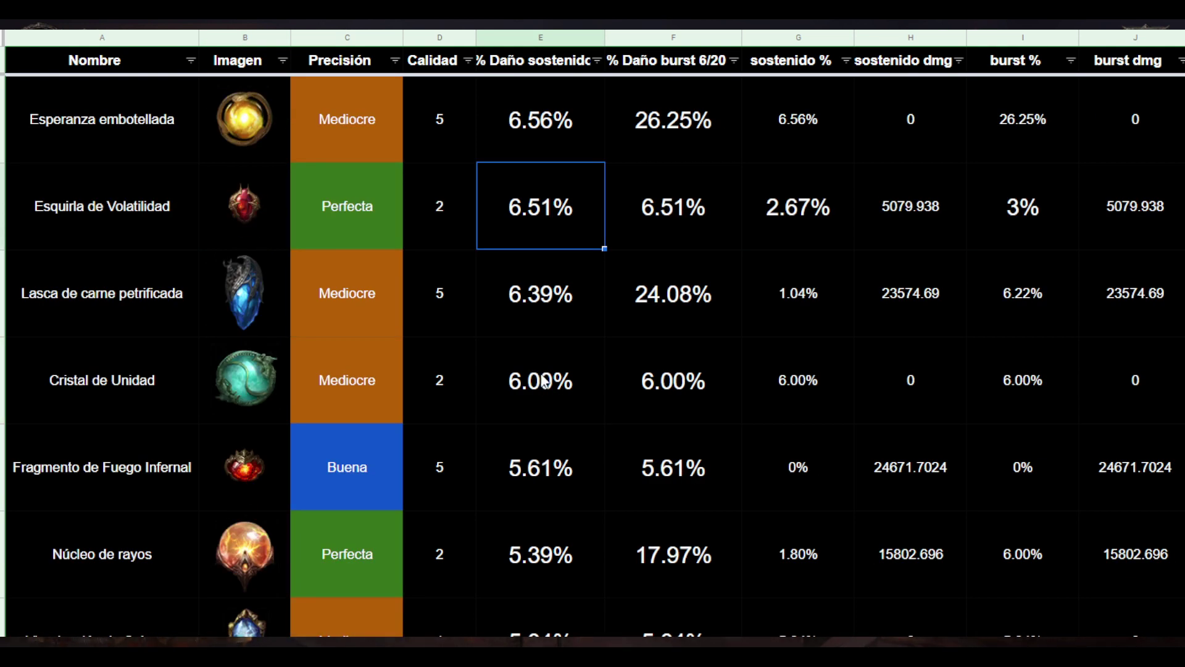
{"action": "scroll", "coordinate": [540, 380], "scroll_direction": "down", "scroll_amount": 1}
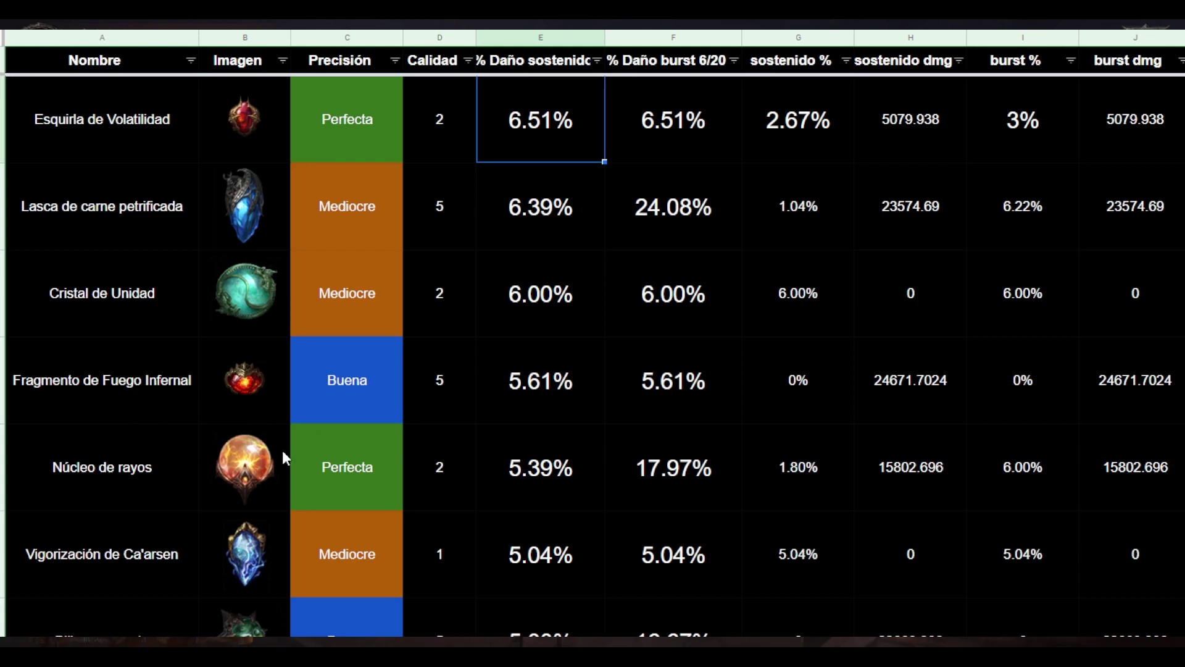
{"action": "scroll", "coordinate": [141, 435], "scroll_direction": "down", "scroll_amount": 1}
{"action": "scroll", "coordinate": [254, 452], "scroll_direction": "down", "scroll_amount": 4}
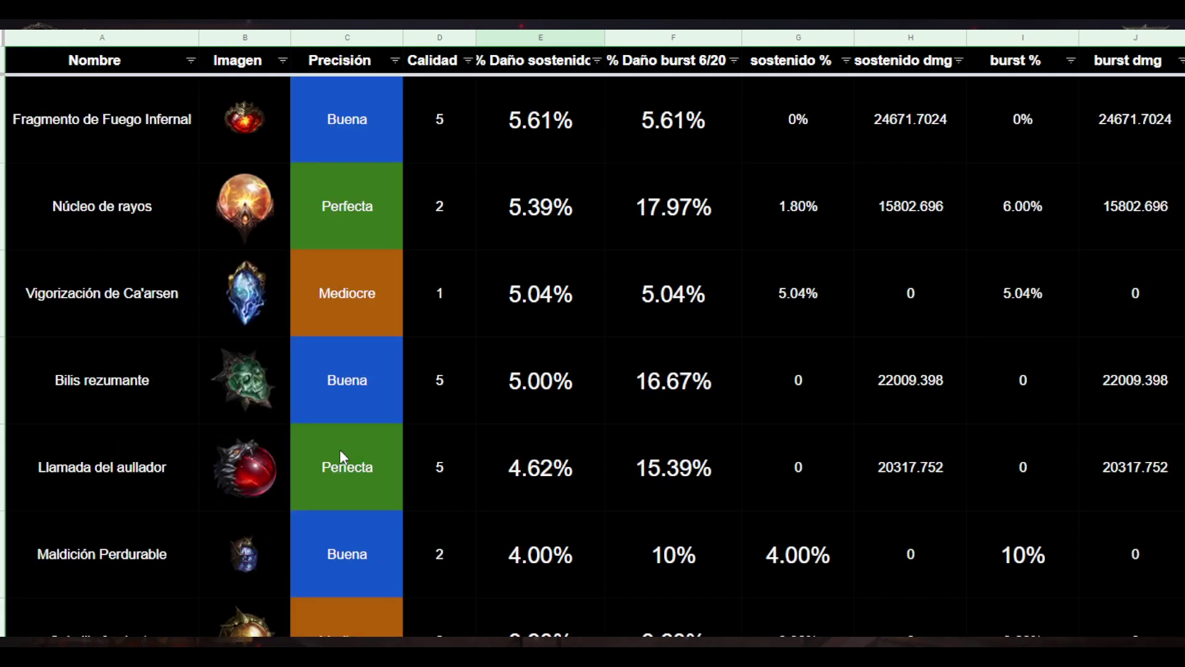
{"action": "scroll", "coordinate": [512, 442], "scroll_direction": "up", "scroll_amount": 5}
{"action": "scroll", "coordinate": [321, 321], "scroll_direction": "up", "scroll_amount": 1}
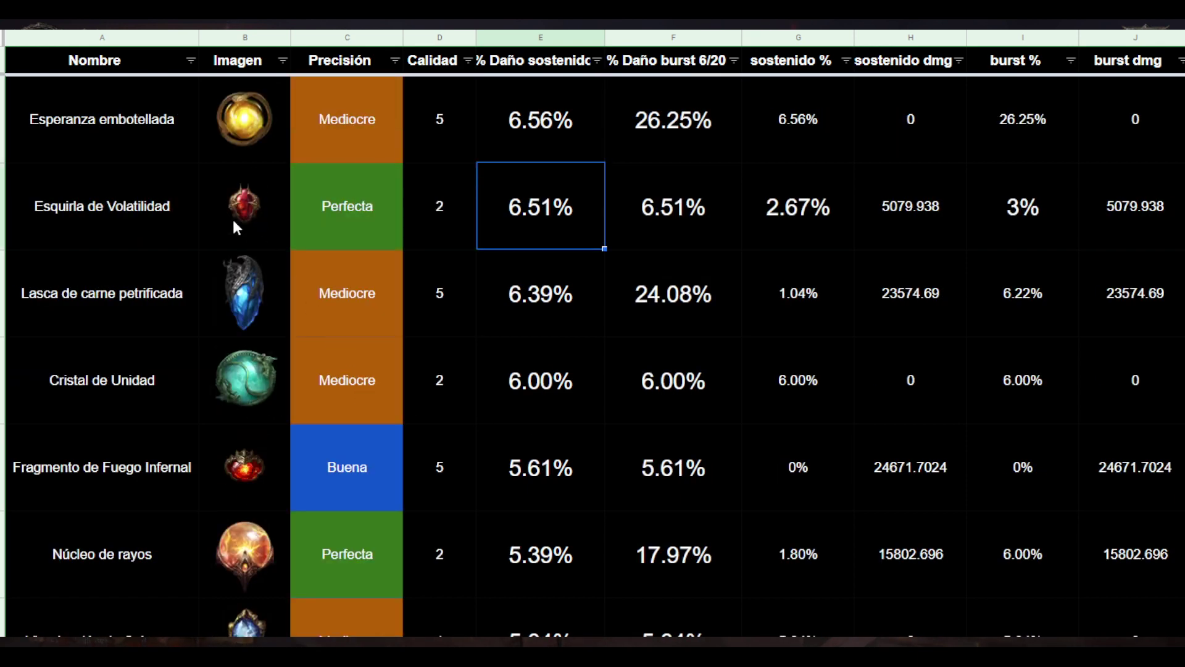
{"action": "left_click", "coordinate": [248, 210]}
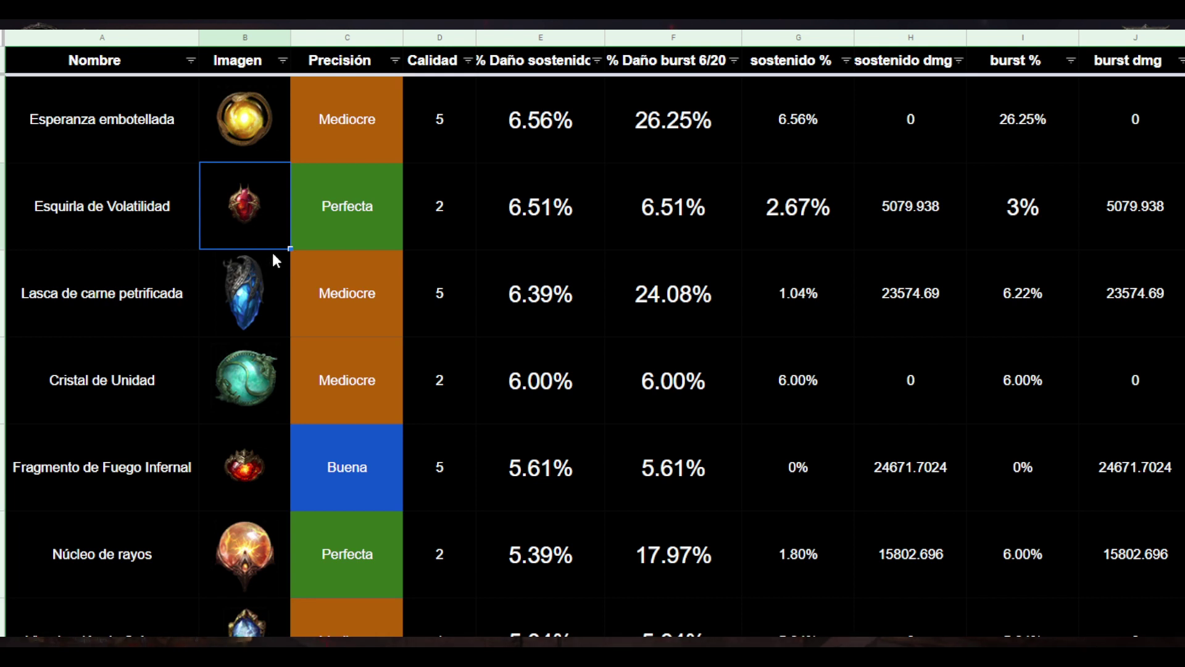
Correct the % Daño burst 6/20 value of Fragmento de Fuego Infernal to 18.69%.
{"action": "left_click", "coordinate": [143, 472]}
{"action": "left_click", "coordinate": [242, 474]}
{"action": "left_click", "coordinate": [550, 462]}
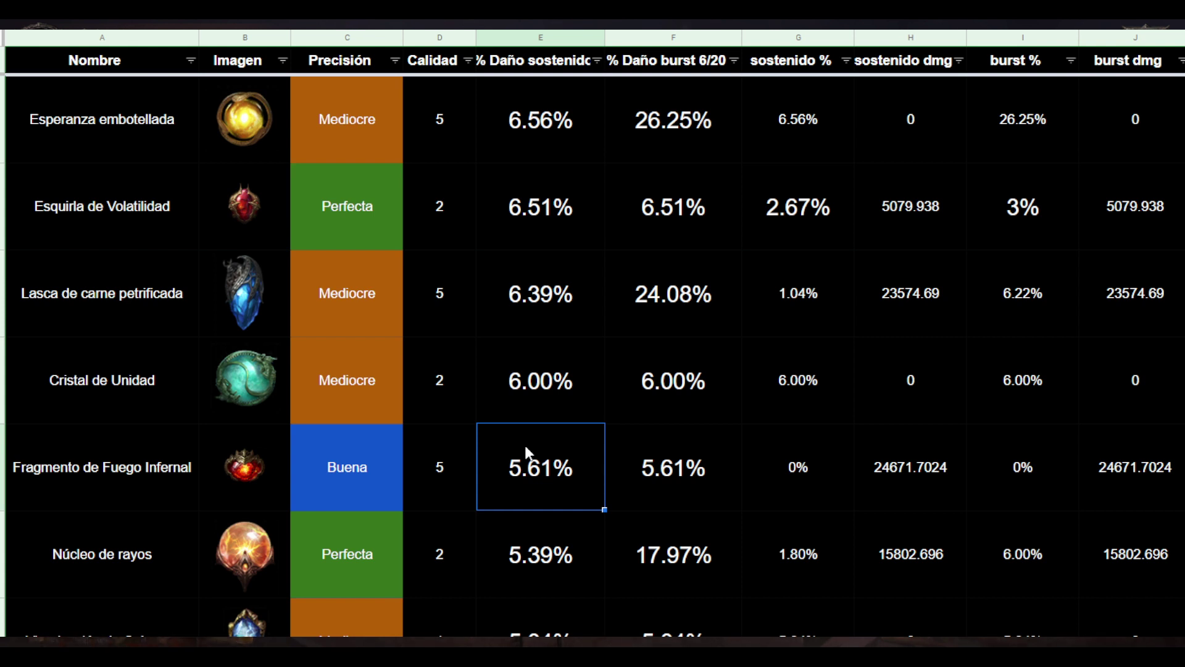
{"action": "left_click", "coordinate": [694, 469]}
{"action": "left_click", "coordinate": [565, 463]}
{"action": "left_click", "coordinate": [683, 470]}
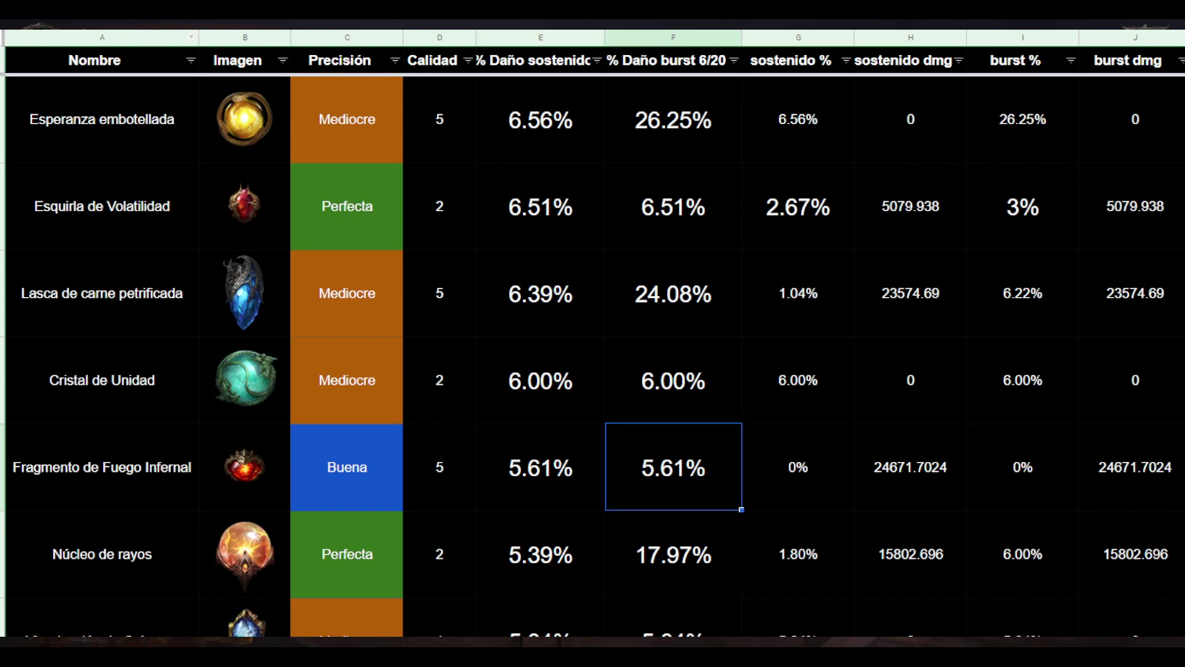
{"action": "key", "text": "Return"}
{"action": "key", "text": "Return"}
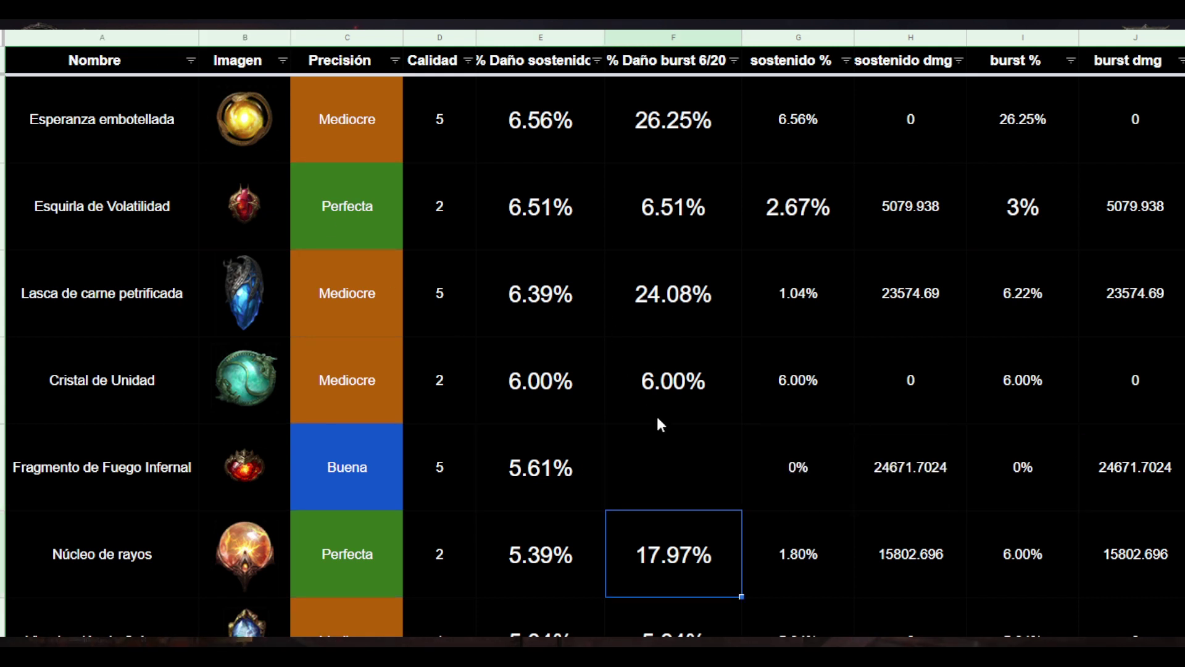
{"action": "left_click", "coordinate": [716, 467]}
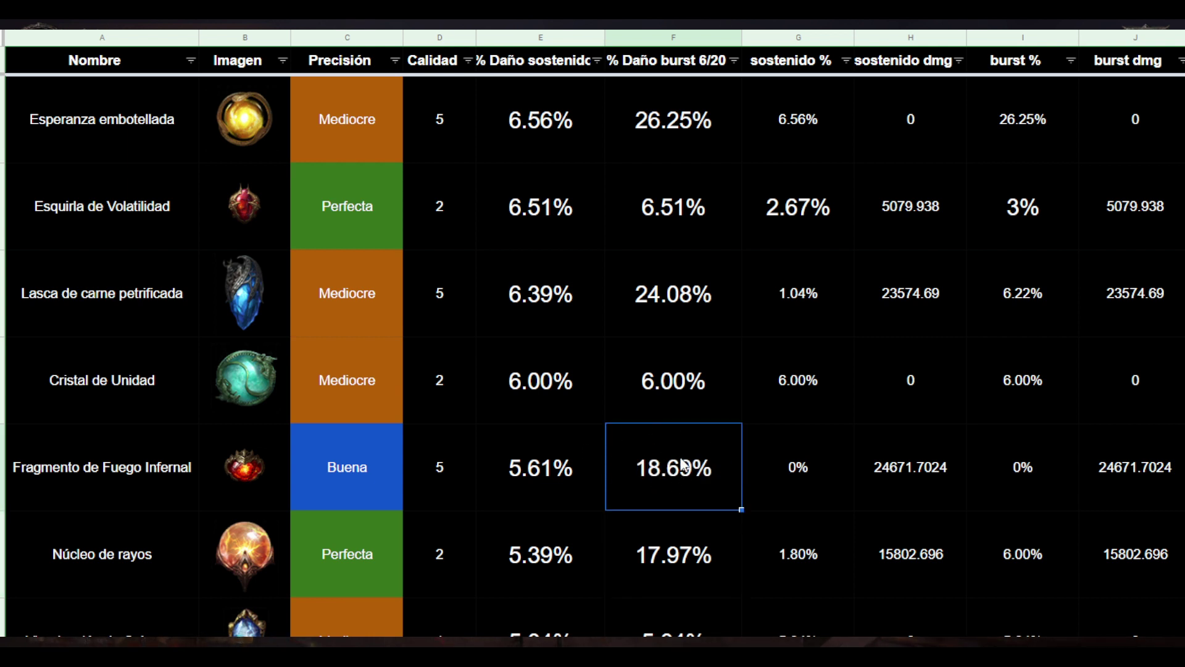
{"action": "left_click", "coordinate": [549, 463]}
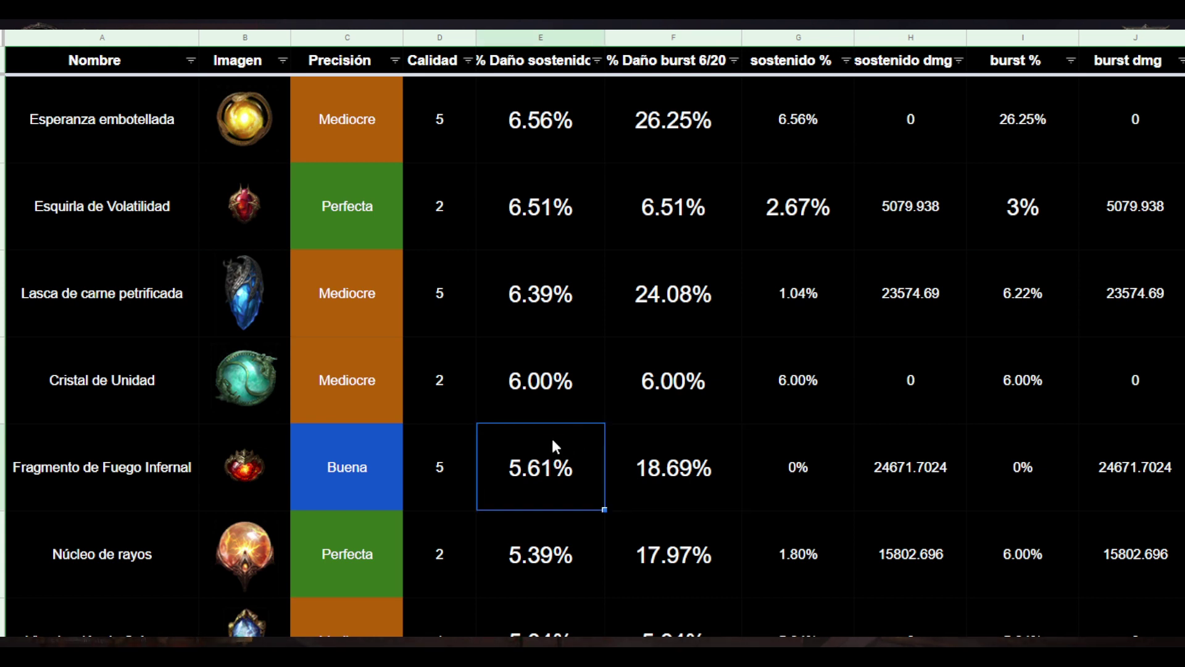
Examine the images and sustained damage percentages of Maldición Perdurable and Honda Kir in the gem table.
{"action": "scroll", "coordinate": [560, 423], "scroll_direction": "down", "scroll_amount": 5}
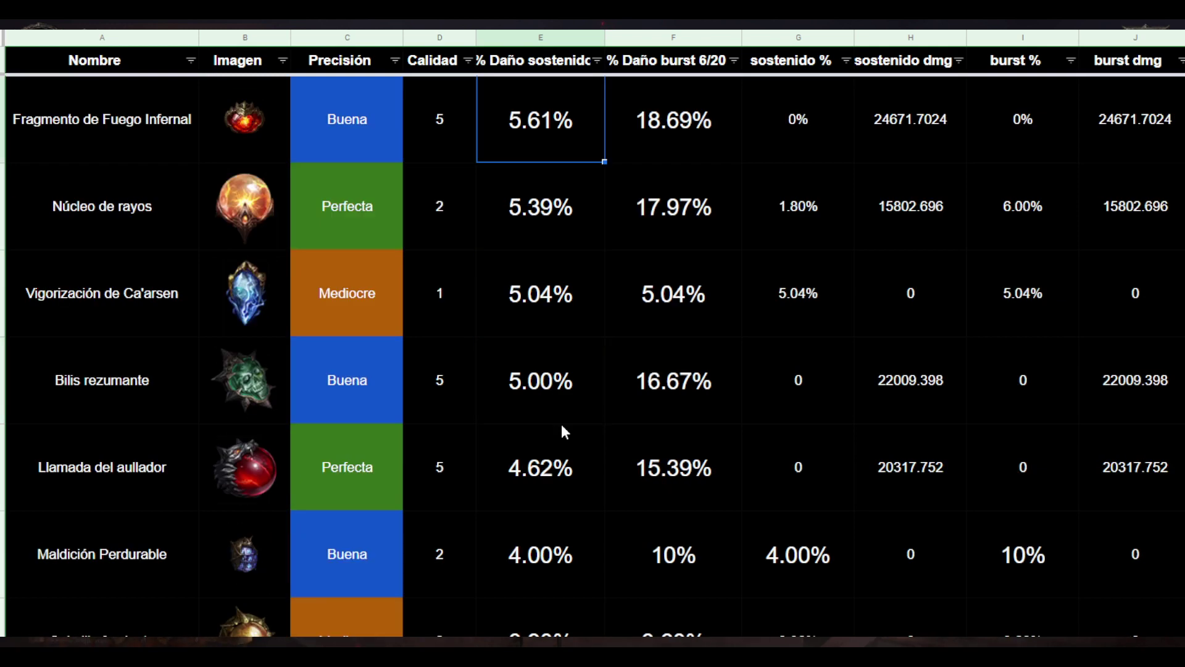
{"action": "scroll", "coordinate": [561, 431], "scroll_direction": "down", "scroll_amount": 1}
{"action": "left_click", "coordinate": [241, 491]}
{"action": "left_click", "coordinate": [546, 471]}
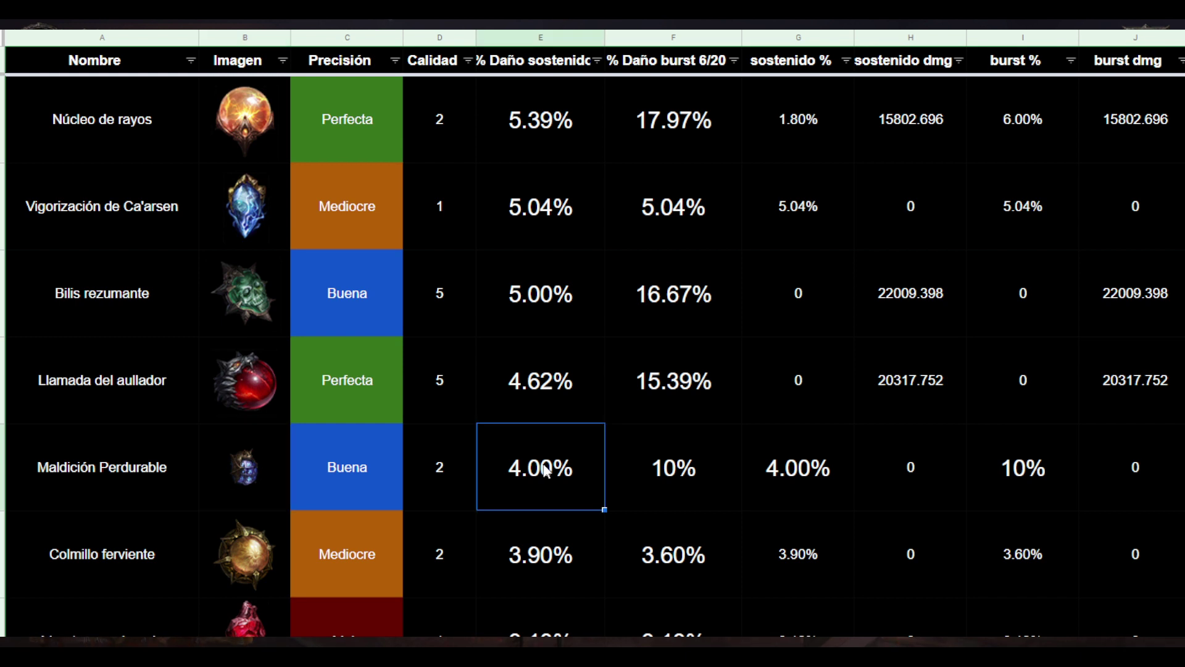
{"action": "left_click", "coordinate": [267, 455]}
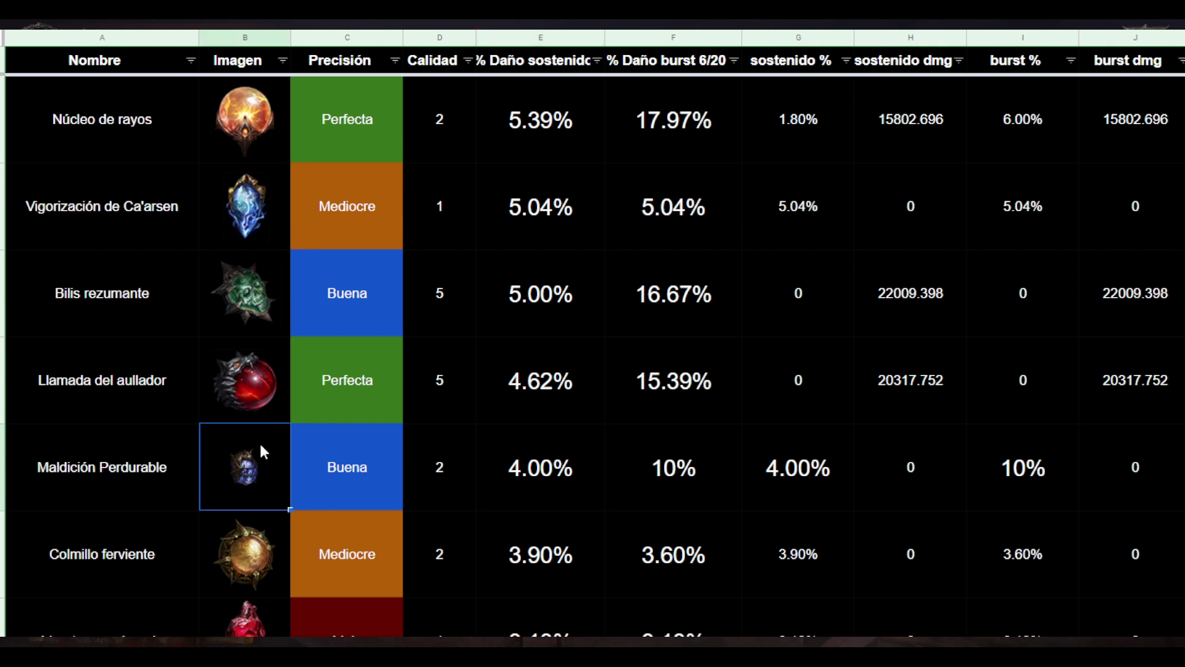
{"action": "left_click", "coordinate": [506, 470]}
{"action": "left_click", "coordinate": [247, 468]}
{"action": "scroll", "coordinate": [543, 467], "scroll_direction": "down", "scroll_amount": 4}
{"action": "scroll", "coordinate": [551, 471], "scroll_direction": "down", "scroll_amount": 1}
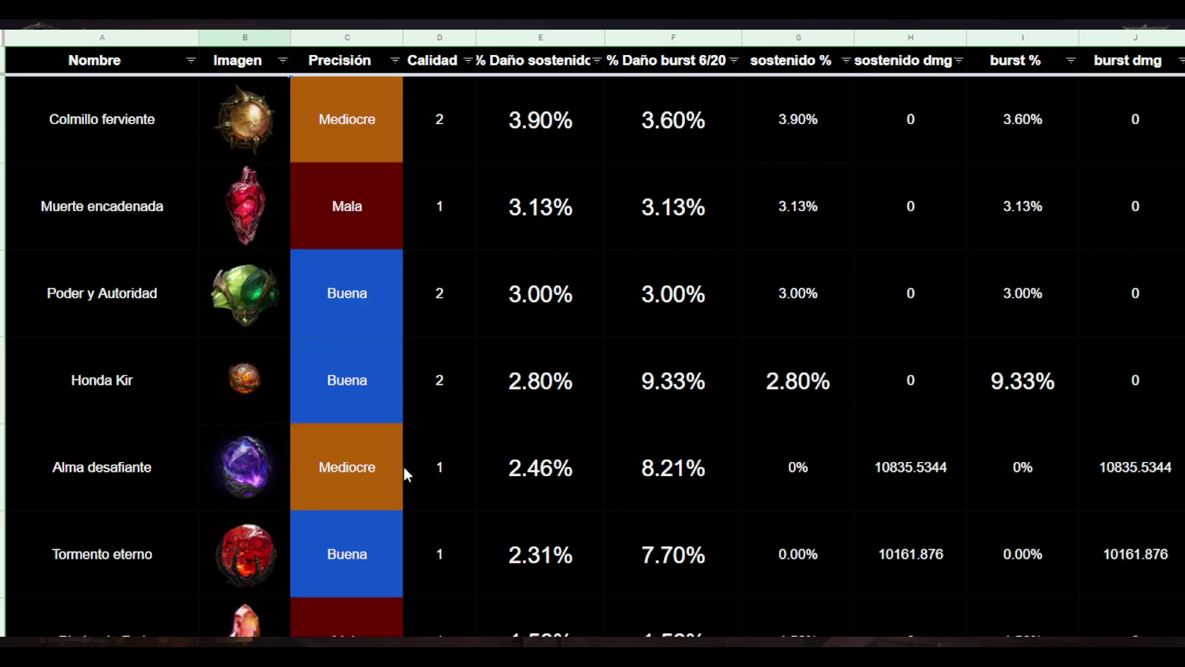
{"action": "left_click", "coordinate": [242, 401]}
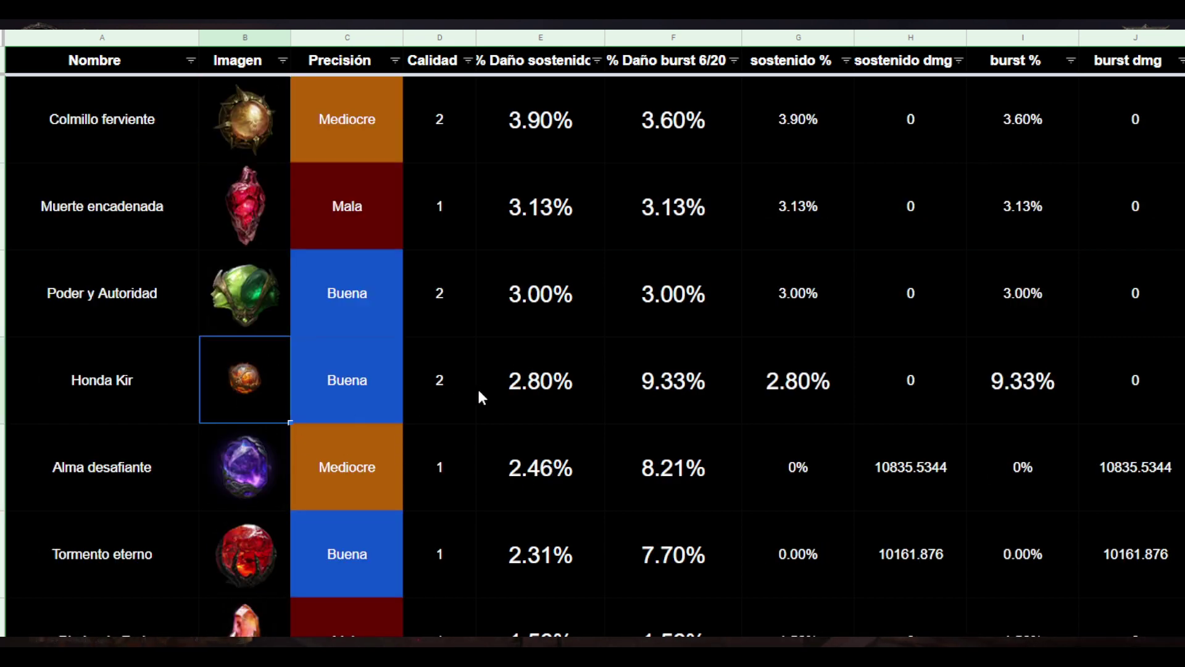
{"action": "left_click", "coordinate": [534, 388]}
{"action": "left_click", "coordinate": [246, 389]}
{"action": "left_click", "coordinate": [534, 384]}
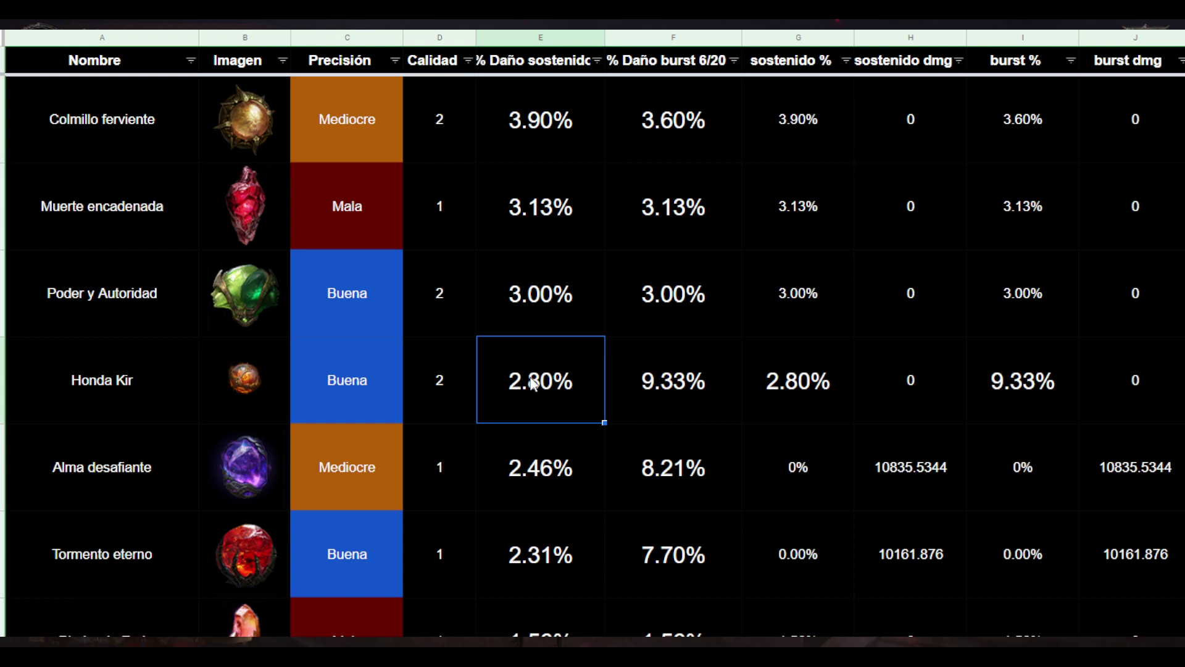
Review the remaining gems down to Corazón Congelado and re-examine the Esquirla de Volatilidad entry.
{"action": "scroll", "coordinate": [402, 388], "scroll_direction": "down", "scroll_amount": 4}
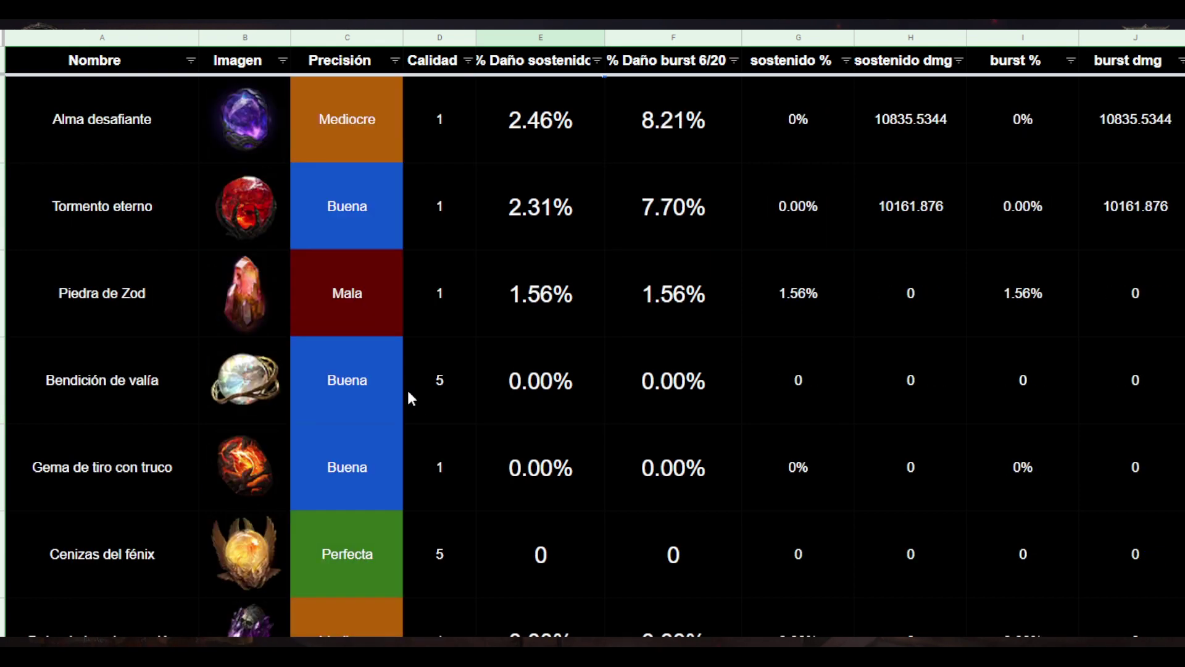
{"action": "scroll", "coordinate": [420, 404], "scroll_direction": "down", "scroll_amount": 2}
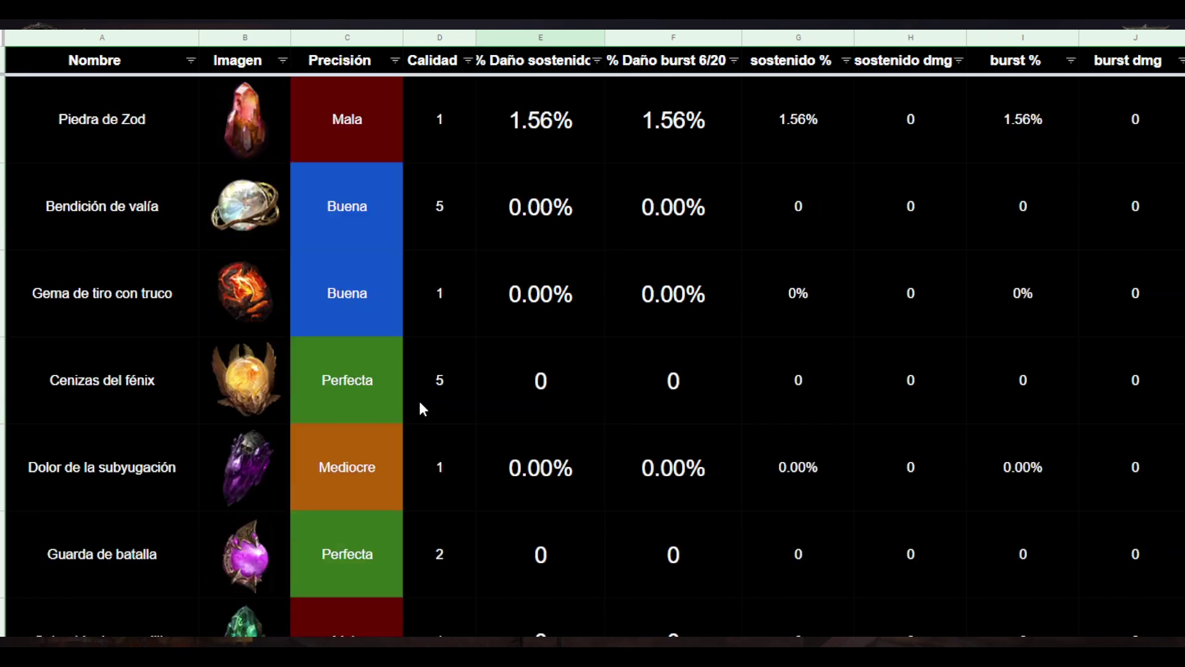
{"action": "scroll", "coordinate": [420, 404], "scroll_direction": "down", "scroll_amount": 5}
{"action": "scroll", "coordinate": [422, 408], "scroll_direction": "down", "scroll_amount": 4}
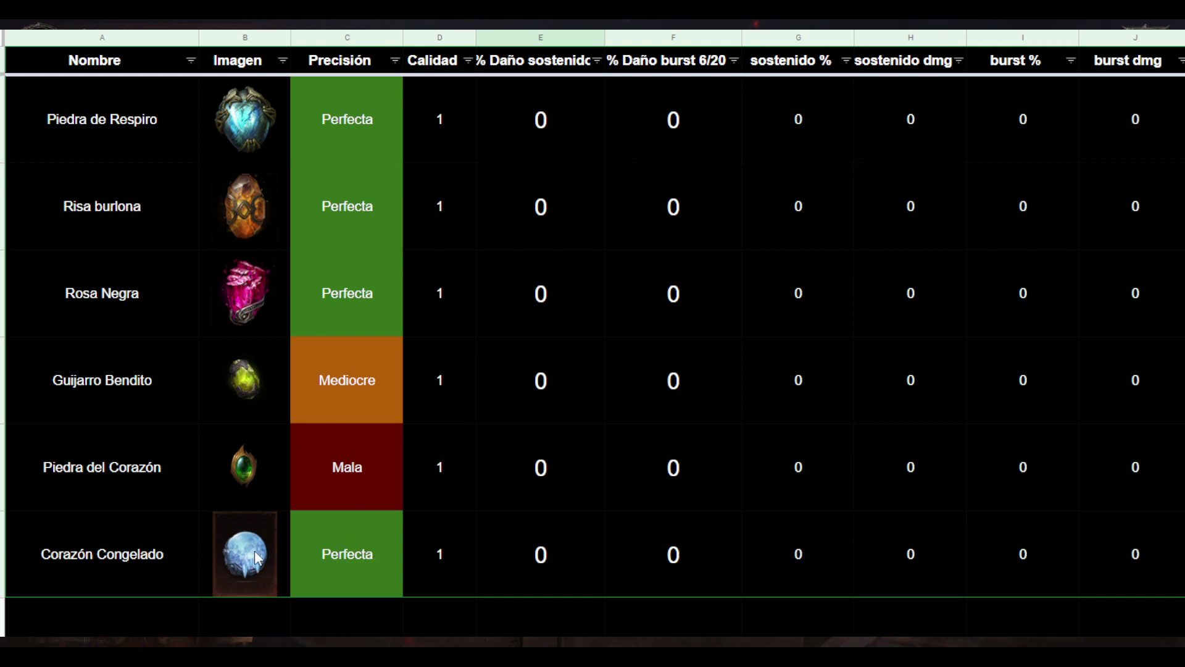
{"action": "scroll", "coordinate": [475, 398], "scroll_direction": "up", "scroll_amount": 15}
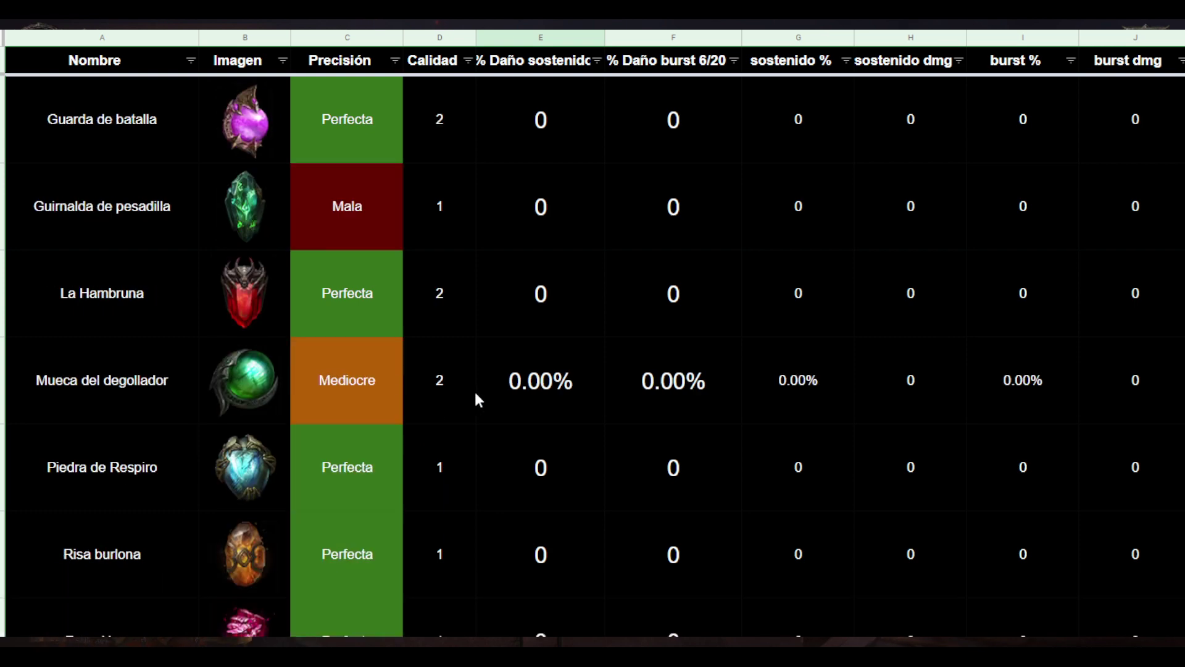
{"action": "scroll", "coordinate": [475, 398], "scroll_direction": "up", "scroll_amount": 8}
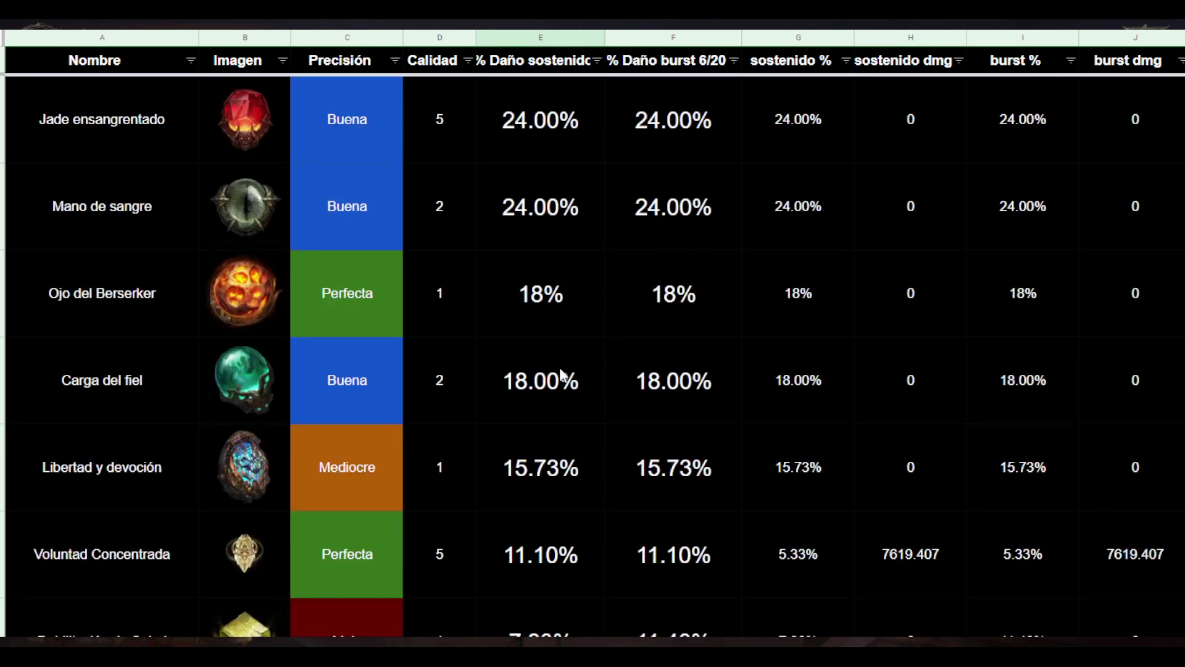
{"action": "scroll", "coordinate": [558, 370], "scroll_direction": "down", "scroll_amount": 3}
{"action": "scroll", "coordinate": [557, 370], "scroll_direction": "down", "scroll_amount": 3}
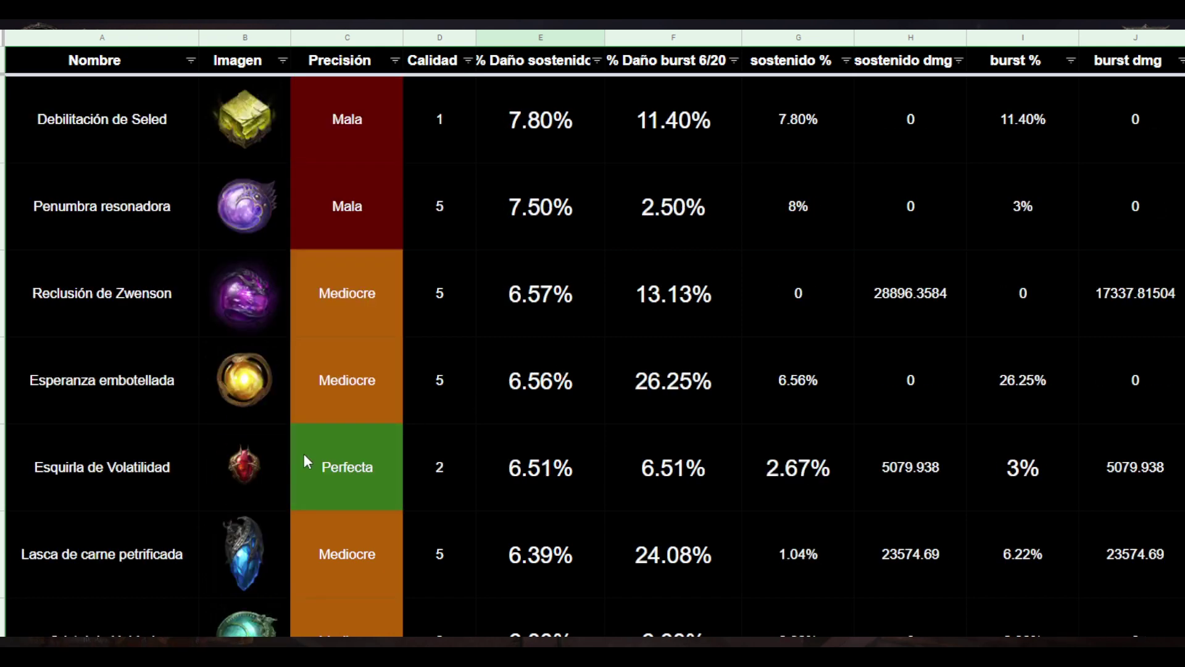
{"action": "left_click", "coordinate": [129, 469]}
{"action": "left_click", "coordinate": [244, 471]}
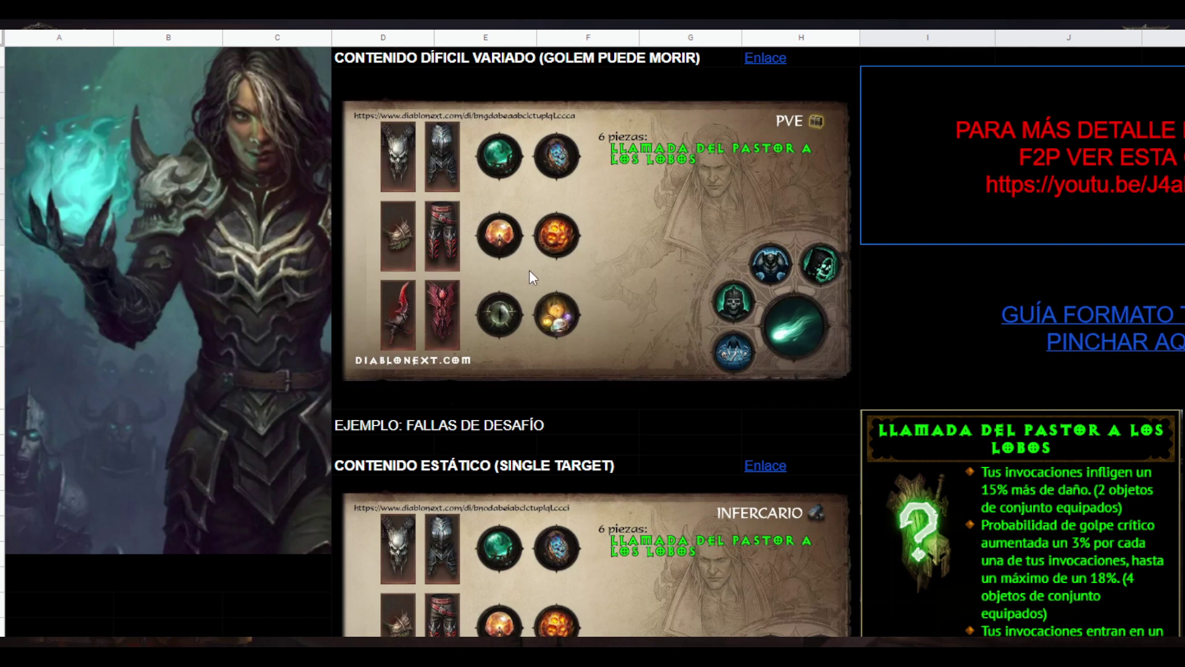
Examine the CONTENIDO DÍFICIL VARIADO block labelled HOMBRERAS 5%, including its one-target total, against the content blocks above it.
{"action": "mouse_move", "coordinate": [752, 63]}
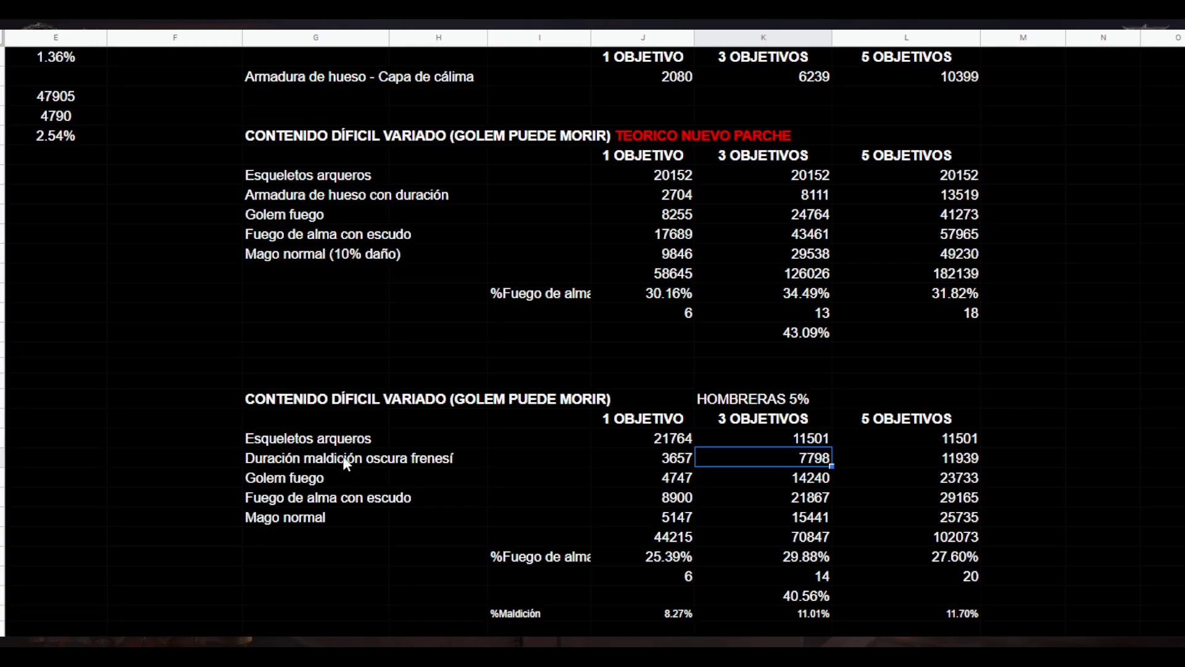
{"action": "scroll", "coordinate": [392, 424], "scroll_direction": "up", "scroll_amount": 4}
{"action": "scroll", "coordinate": [390, 414], "scroll_direction": "down", "scroll_amount": 5}
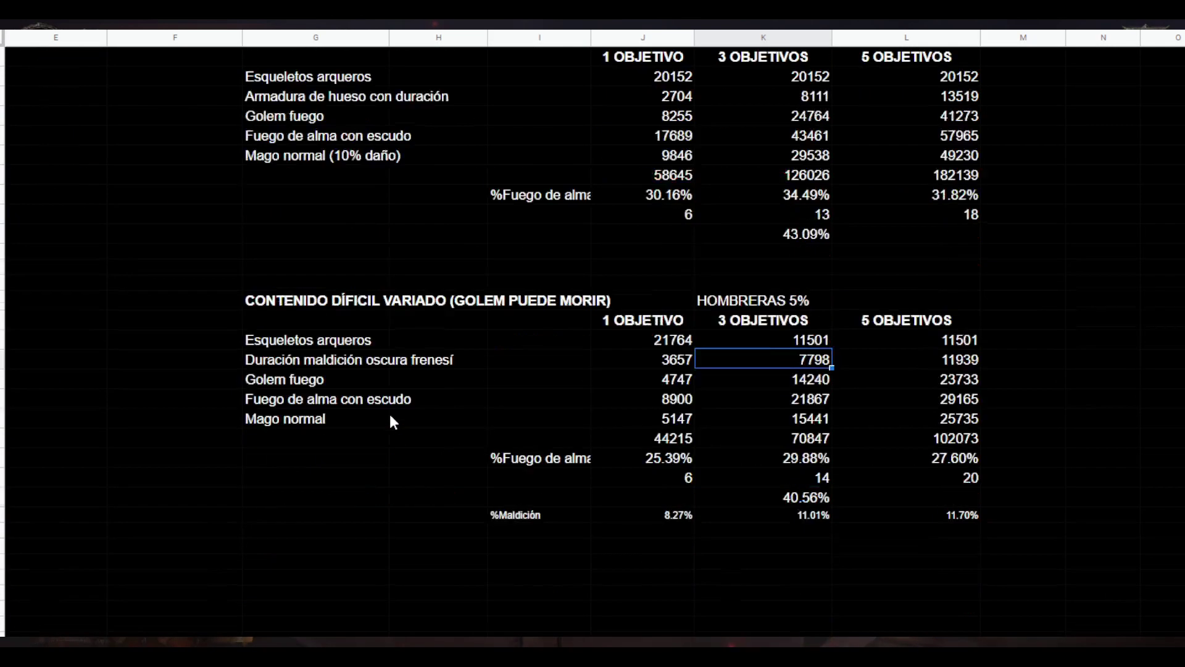
{"action": "left_click", "coordinate": [291, 398]}
{"action": "left_click", "coordinate": [275, 302]}
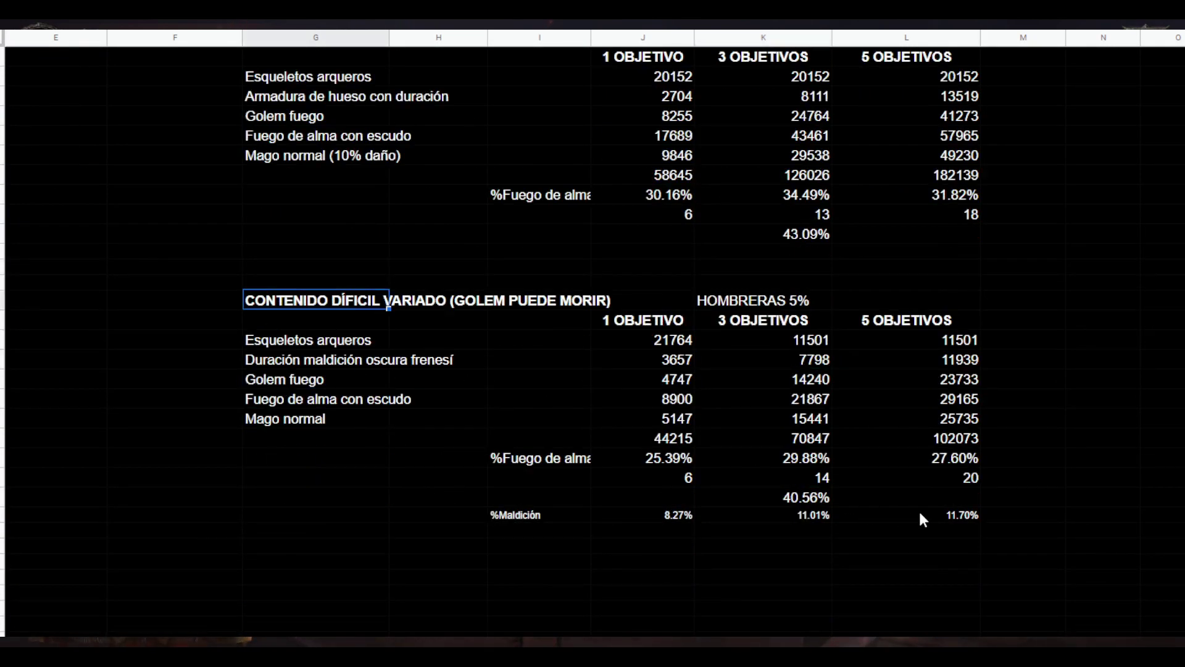
{"action": "left_click", "coordinate": [971, 519], "text": "shift"}
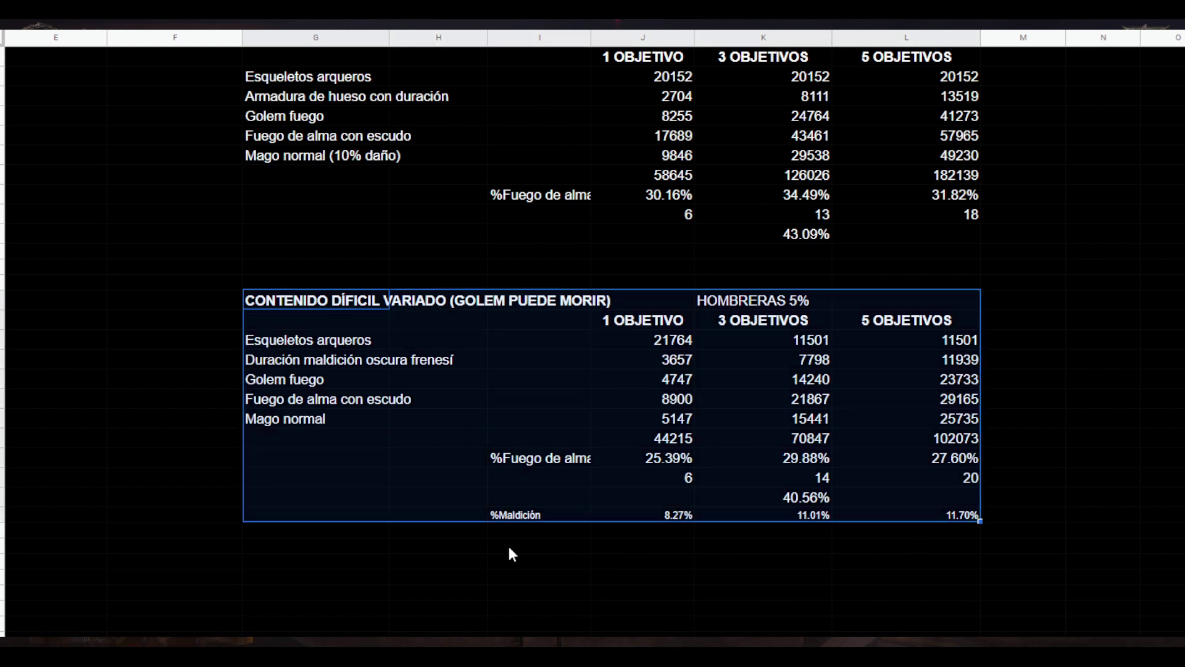
{"action": "left_click", "coordinate": [314, 530]}
{"action": "left_click", "coordinate": [754, 305]}
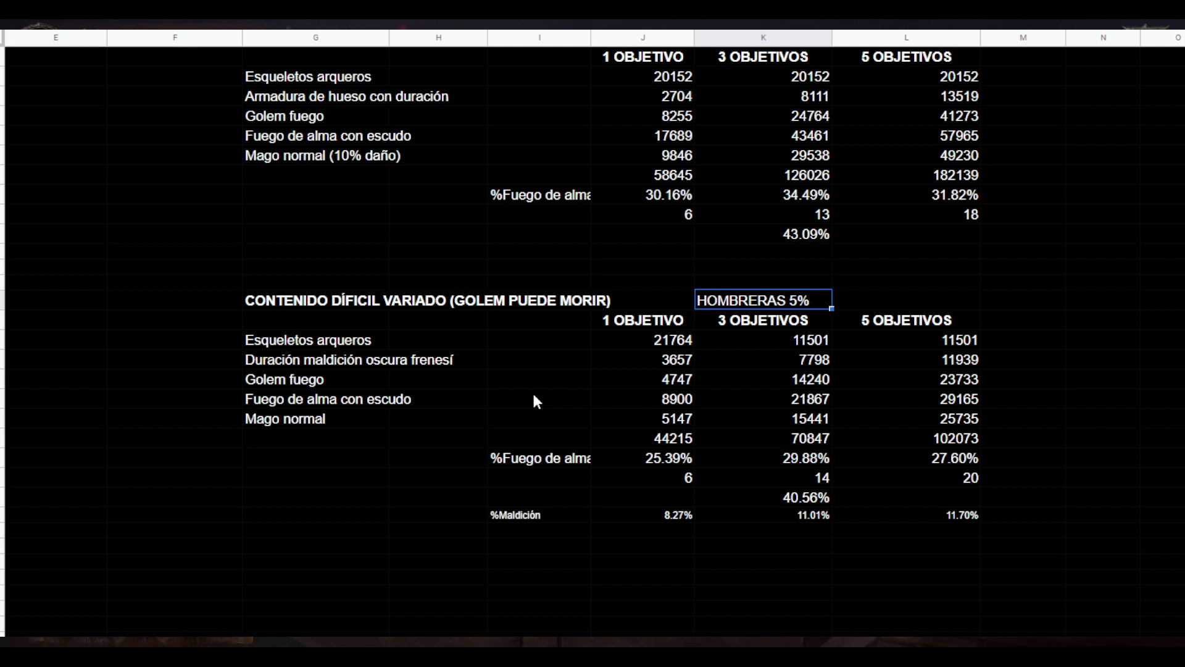
{"action": "left_click", "coordinate": [683, 435]}
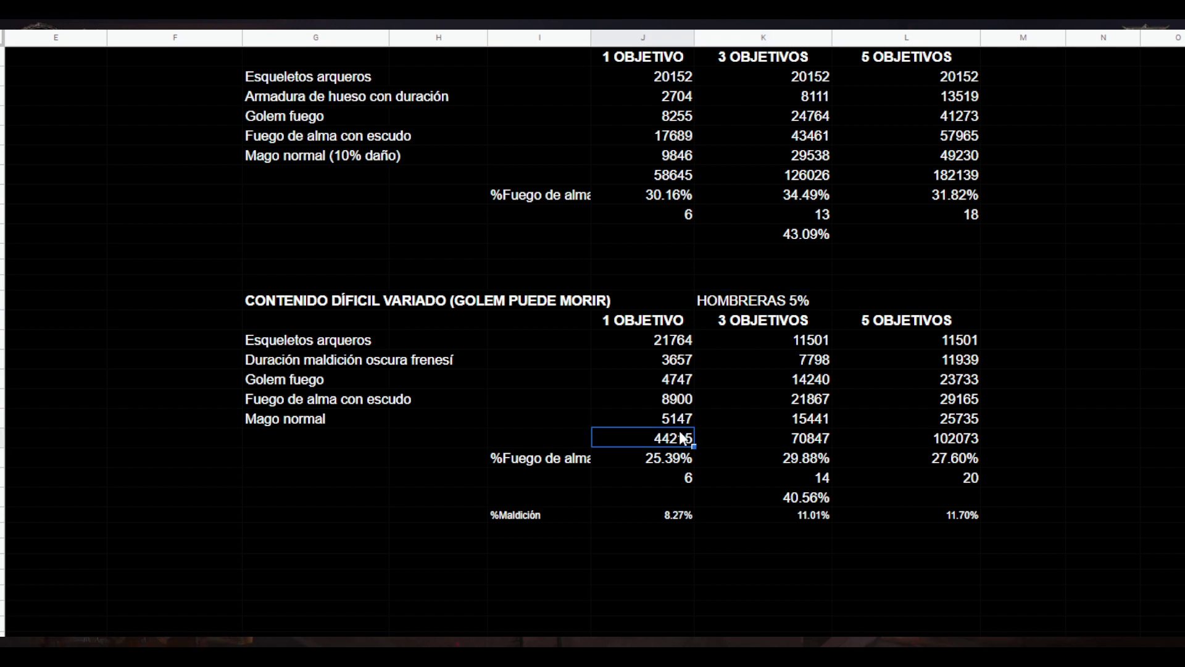
{"action": "scroll", "coordinate": [492, 432], "scroll_direction": "up", "scroll_amount": 3}
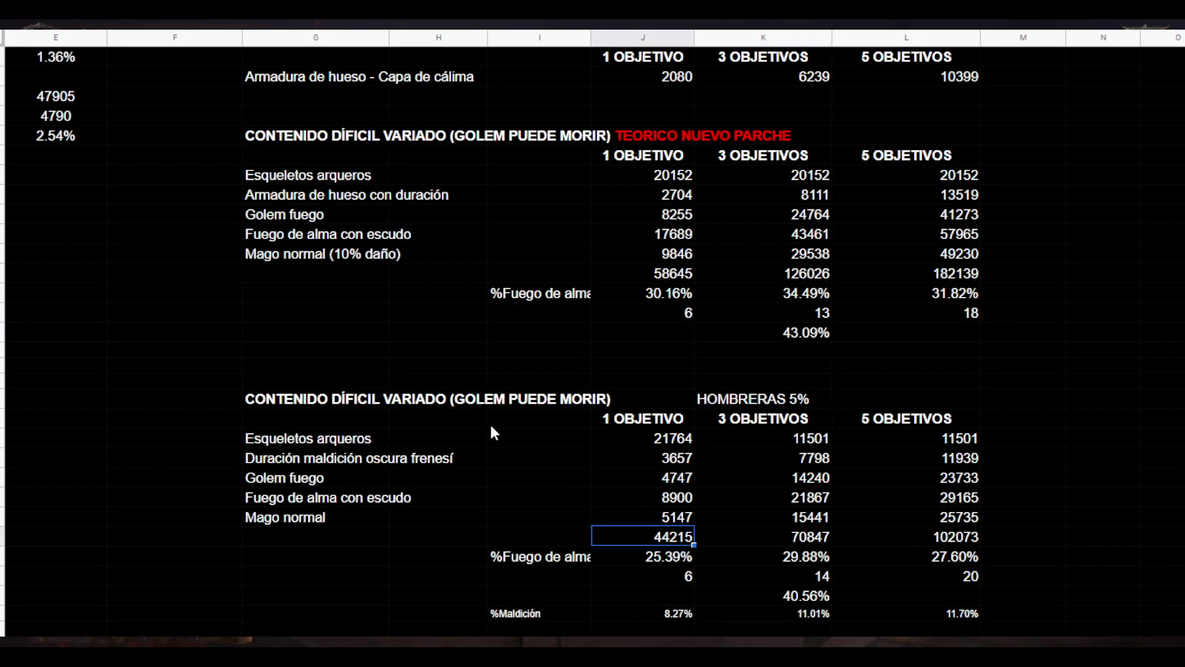
{"action": "scroll", "coordinate": [494, 433], "scroll_direction": "up", "scroll_amount": 10}
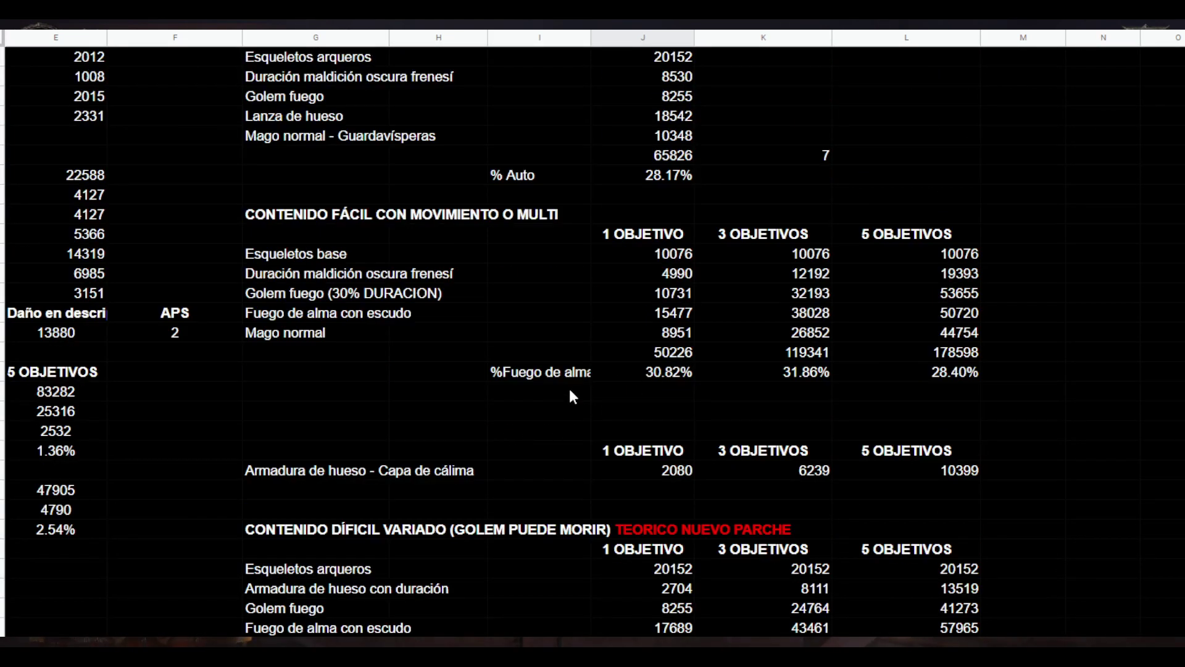
{"action": "scroll", "coordinate": [561, 417], "scroll_direction": "down", "scroll_amount": 10}
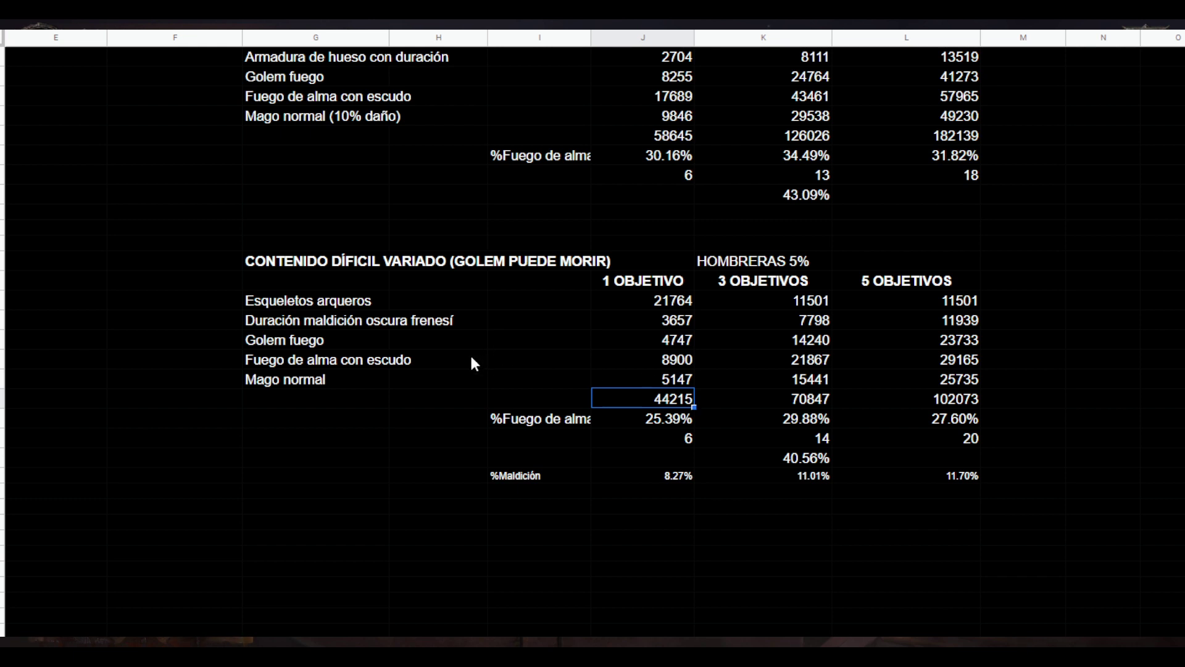
Compare the Duración maldición oscura frenesí row of the HOMBRERAS 5% block with the Armadura de hueso con duración row in the TEORICO NUEVO PARCHE block.
{"action": "left_click", "coordinate": [759, 266]}
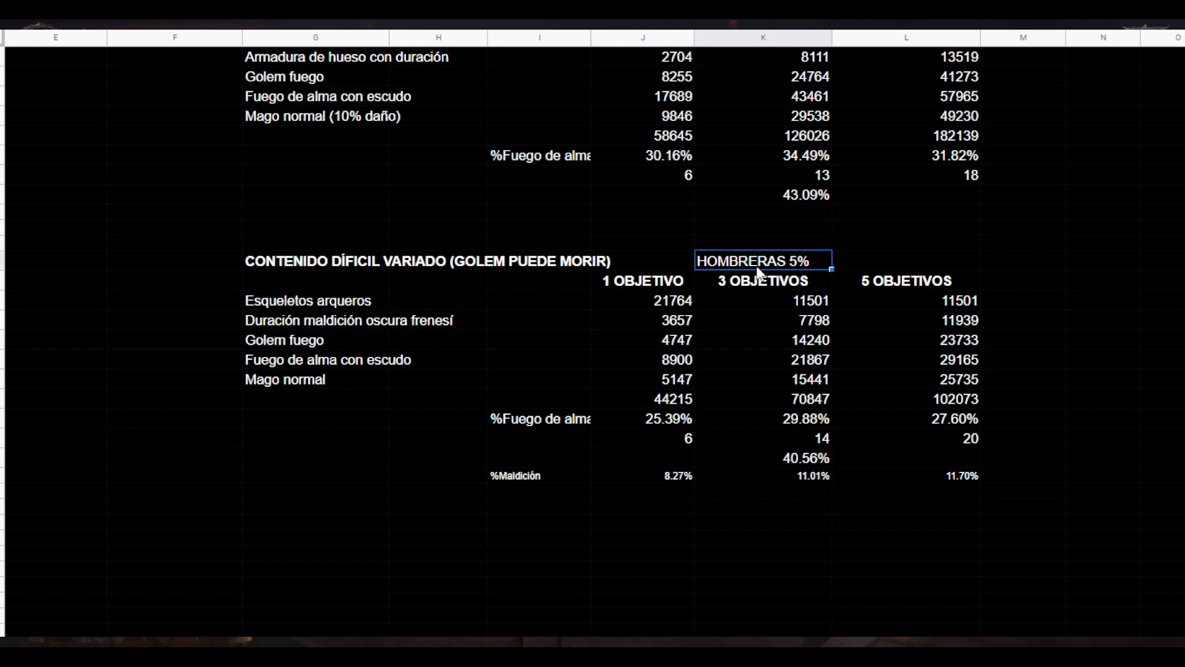
{"action": "left_click", "coordinate": [307, 320]}
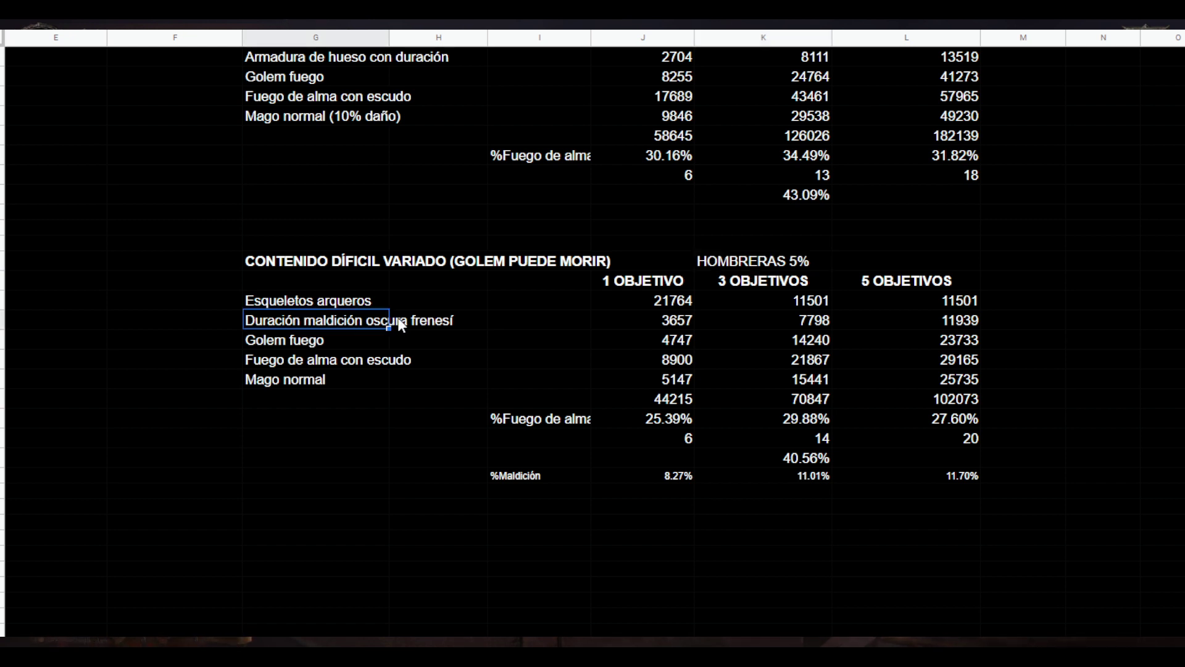
{"action": "left_click", "coordinate": [664, 320]}
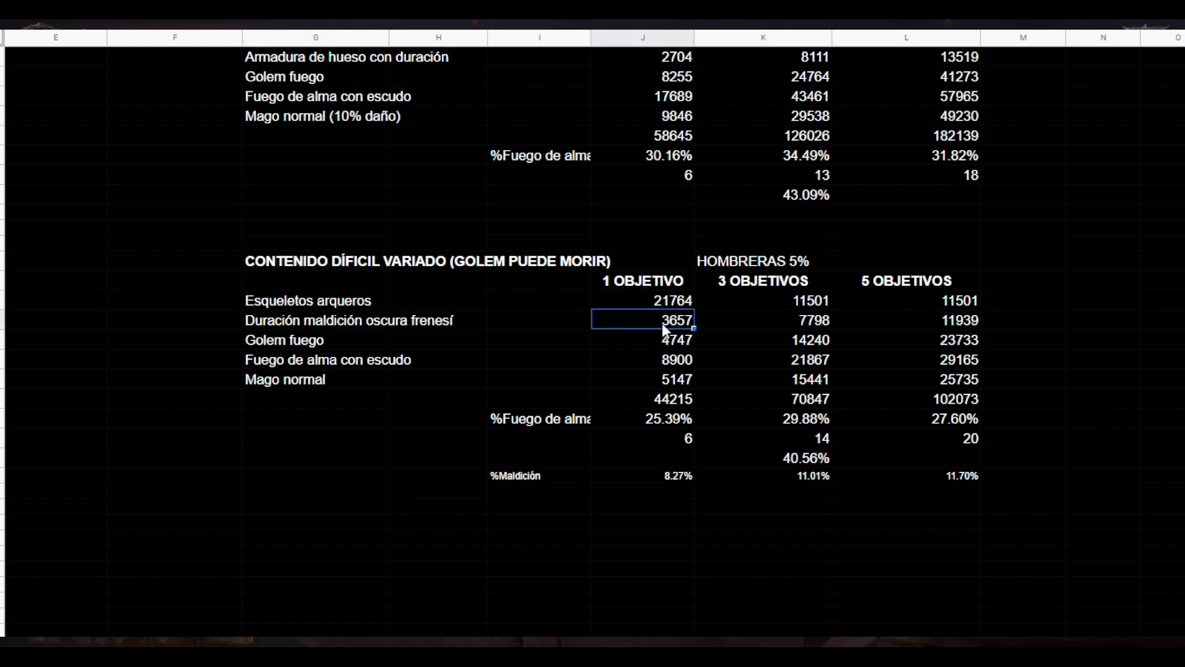
{"action": "scroll", "coordinate": [626, 356], "scroll_direction": "up", "scroll_amount": 3}
{"action": "left_click", "coordinate": [308, 195]}
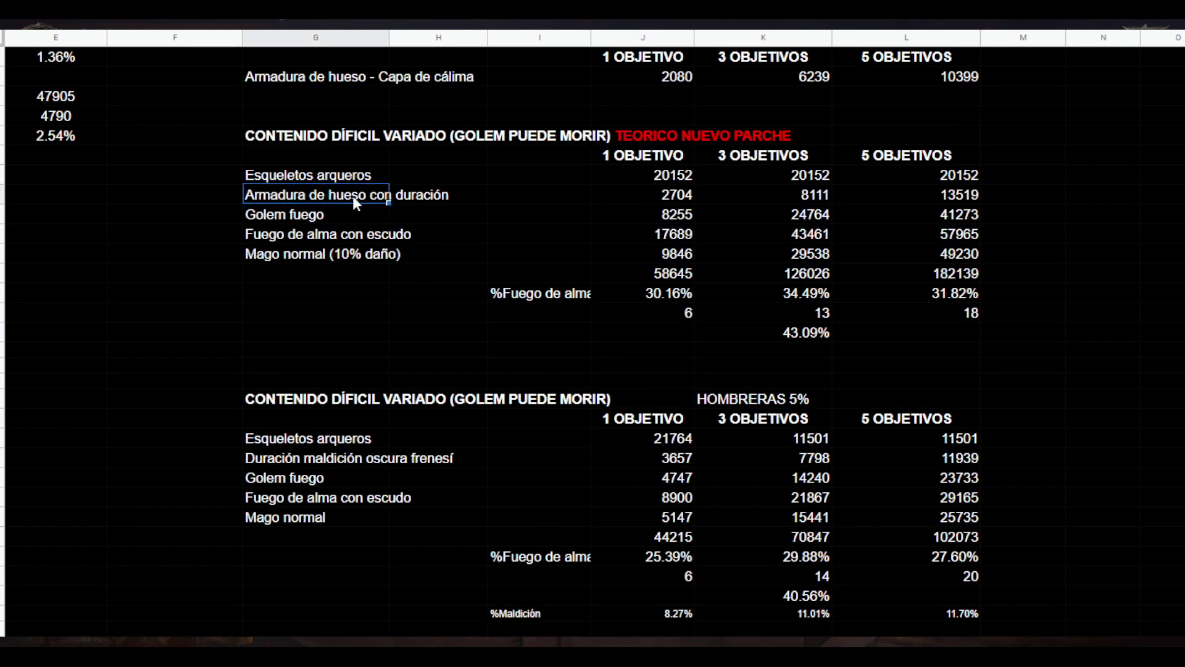
{"action": "left_click", "coordinate": [821, 198]}
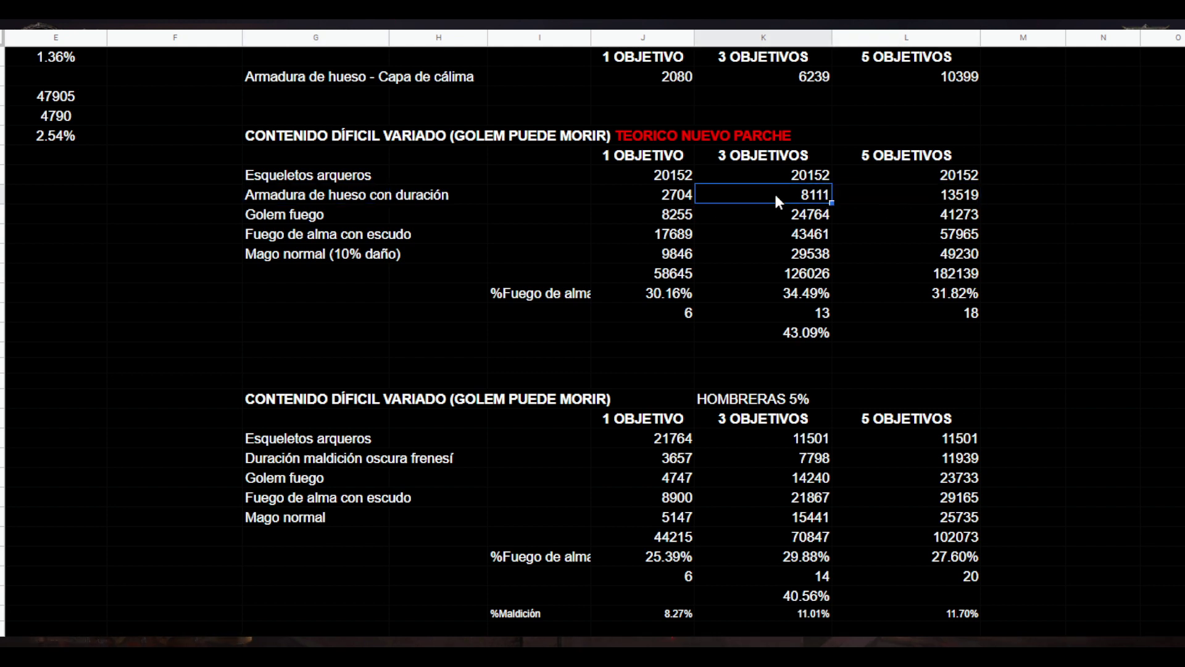
{"action": "left_click", "coordinate": [646, 198]}
{"action": "left_click", "coordinate": [341, 462]}
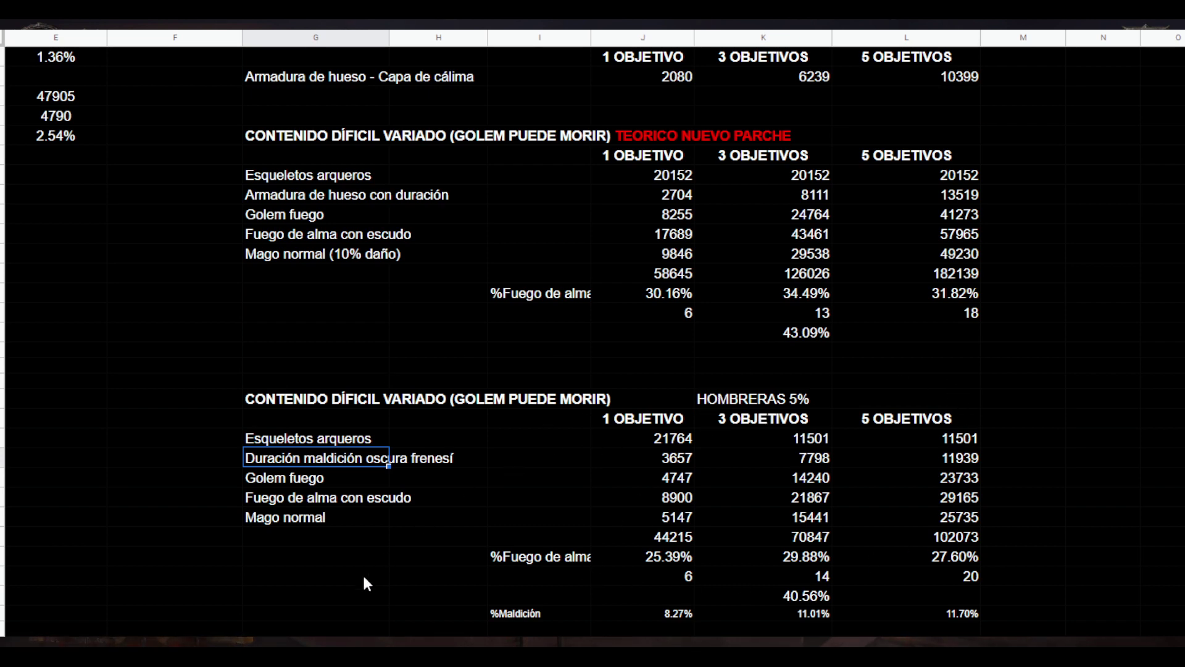
Compare the one-target values of 5% de daño por mago and Duración maldición oscura among the HOMBRERAS legendaries.
{"action": "scroll", "coordinate": [177, 473], "scroll_direction": "left", "scroll_amount": 7}
{"action": "scroll", "coordinate": [177, 472], "scroll_direction": "up", "scroll_amount": 6}
{"action": "scroll", "coordinate": [176, 472], "scroll_direction": "up", "scroll_amount": 3}
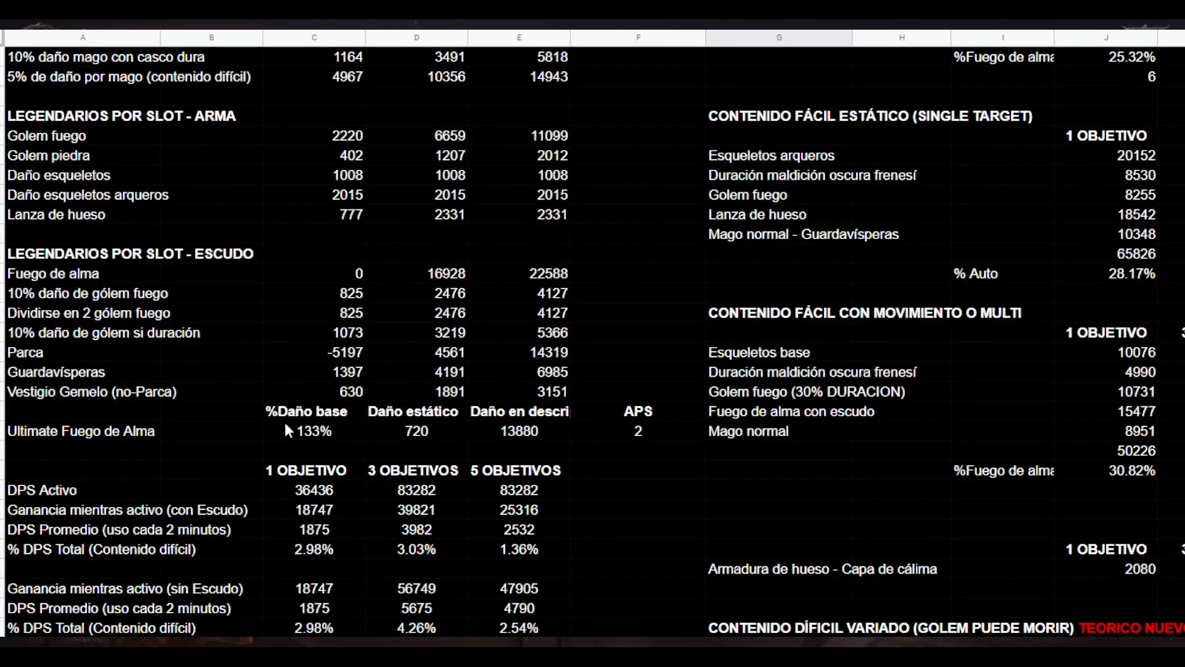
{"action": "scroll", "coordinate": [226, 395], "scroll_direction": "up", "scroll_amount": 4}
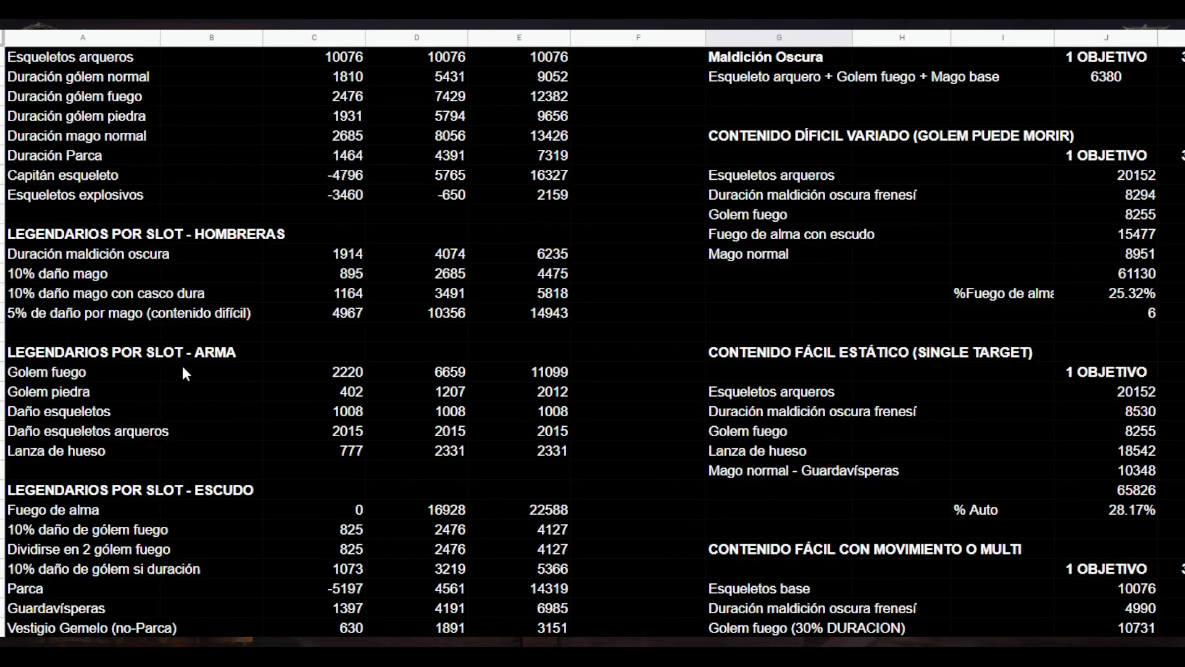
{"action": "left_click", "coordinate": [359, 315]}
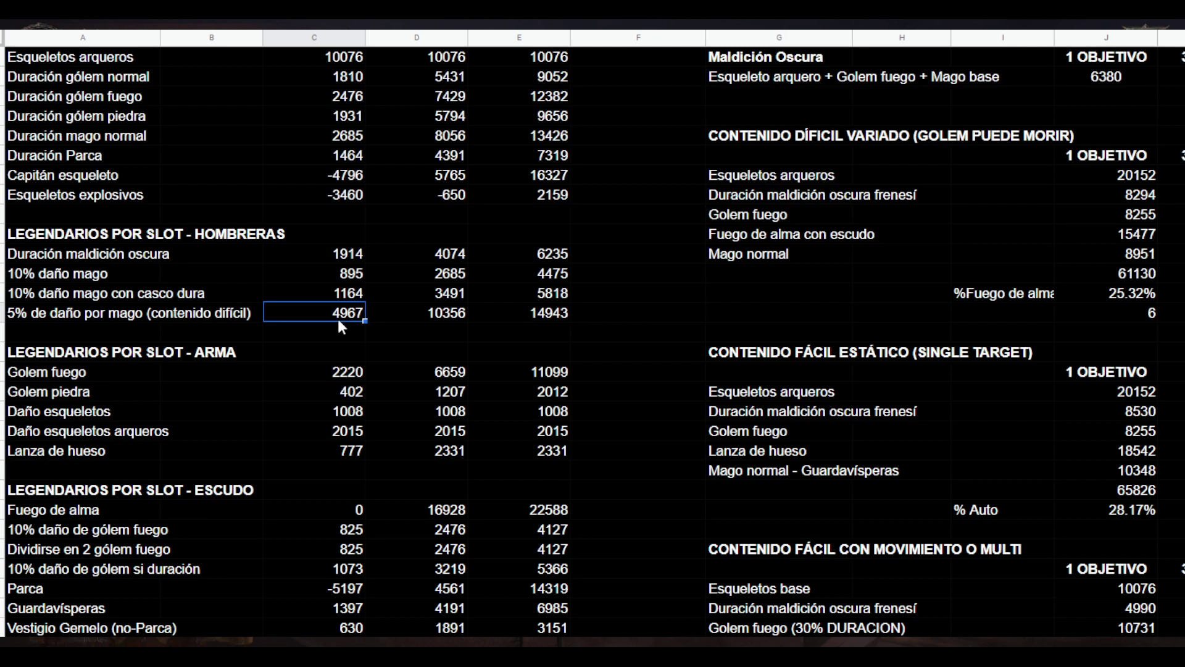
{"action": "left_click", "coordinate": [352, 257]}
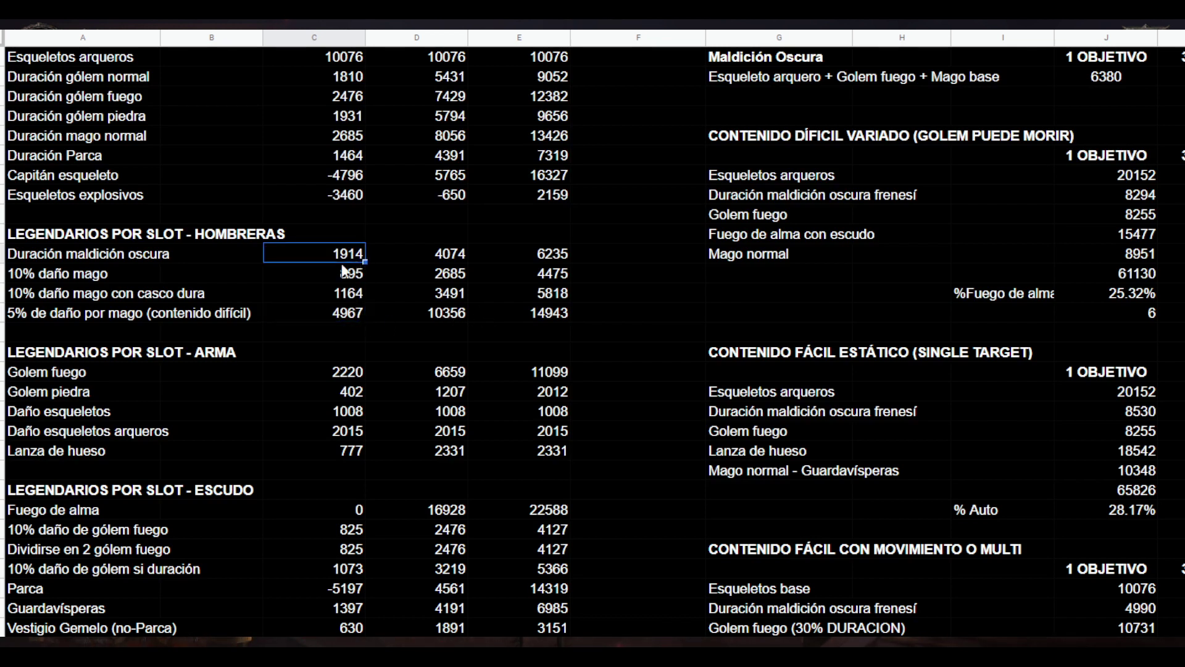
{"action": "left_click", "coordinate": [342, 321]}
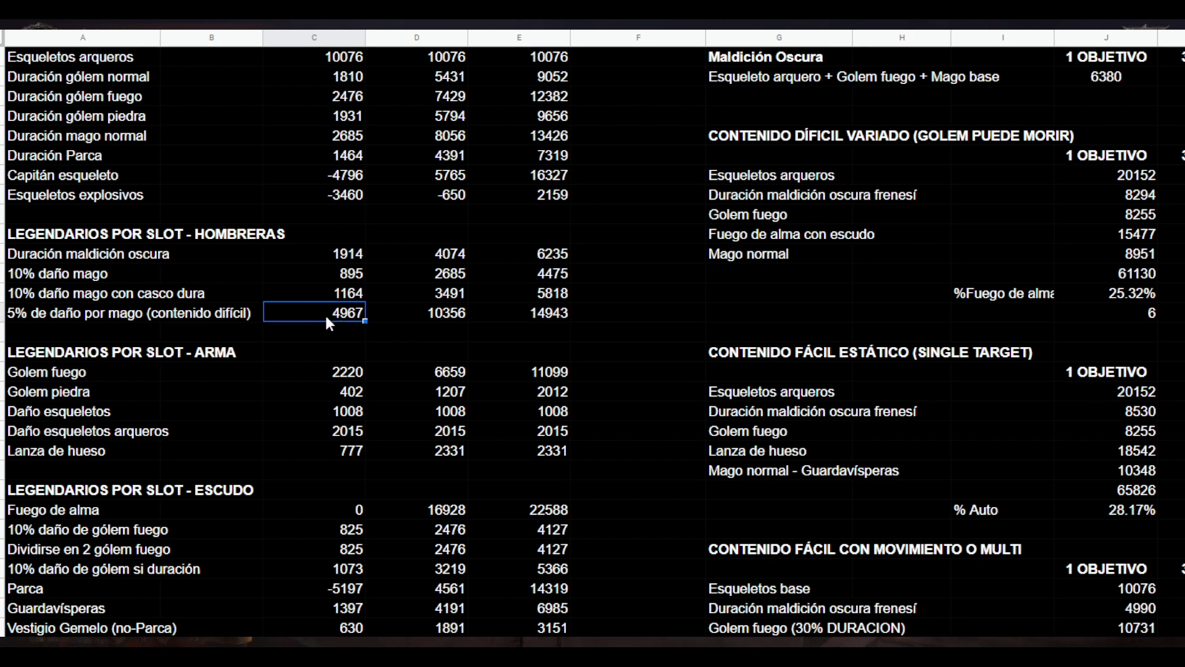
Compare the %Daño base of the Parca, Guardavísperas and unmodified Mago esqueleto variants in the skill table.
{"action": "scroll", "coordinate": [324, 313], "scroll_direction": "down", "scroll_amount": 2}
{"action": "scroll", "coordinate": [325, 316], "scroll_direction": "down", "scroll_amount": 2}
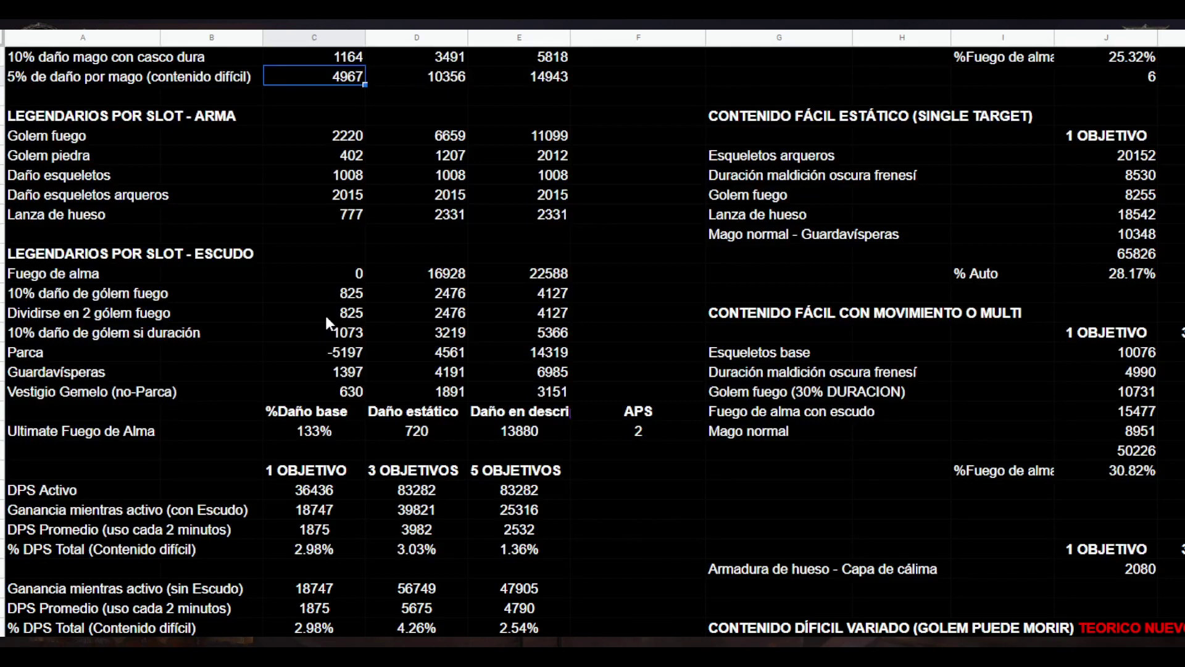
{"action": "scroll", "coordinate": [324, 316], "scroll_direction": "up", "scroll_amount": 7}
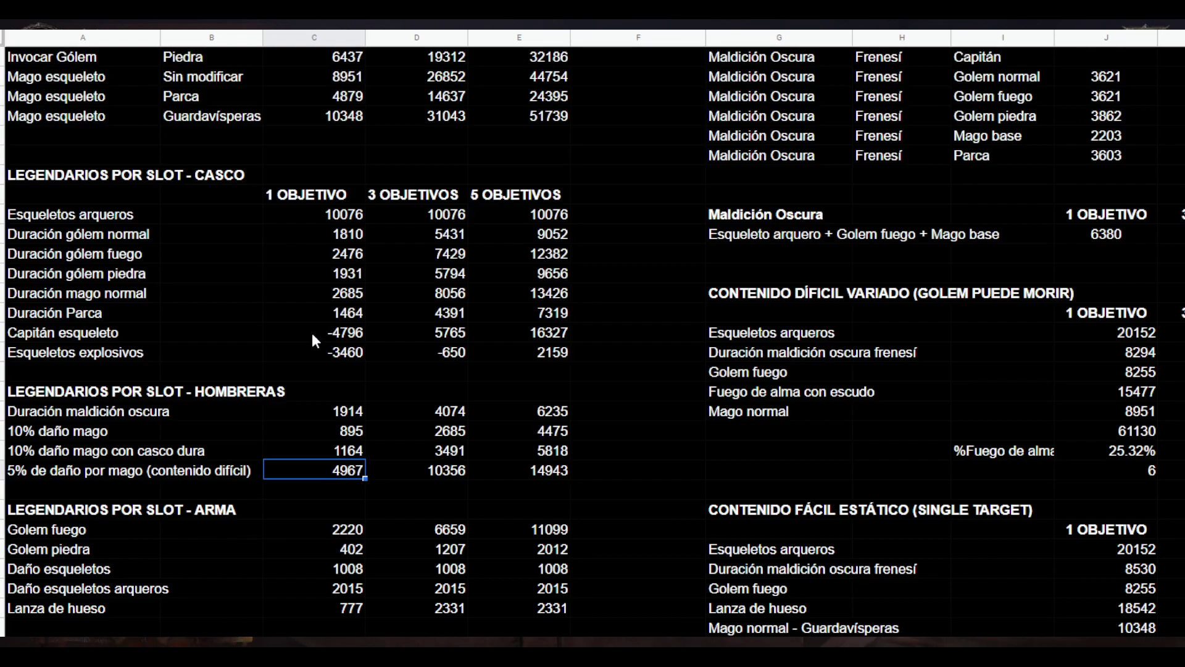
{"action": "scroll", "coordinate": [312, 332], "scroll_direction": "up", "scroll_amount": 8}
{"action": "scroll", "coordinate": [312, 337], "scroll_direction": "up", "scroll_amount": 5}
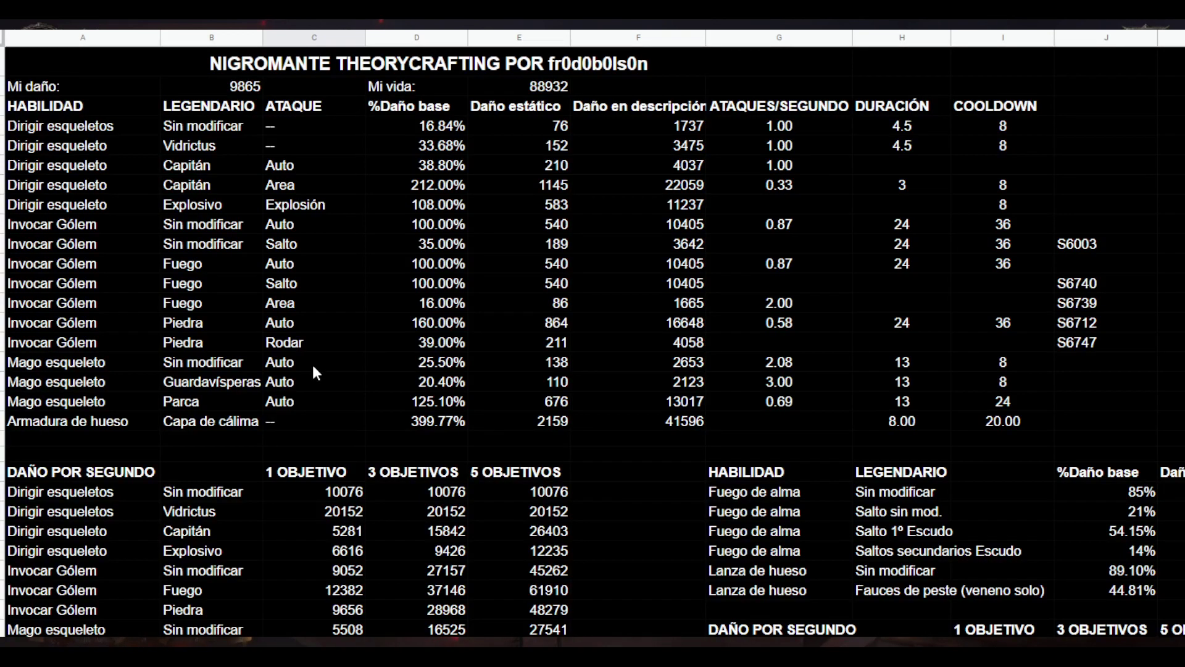
{"action": "left_click", "coordinate": [454, 402]}
{"action": "key", "text": "Up"}
{"action": "key", "text": "Up"}
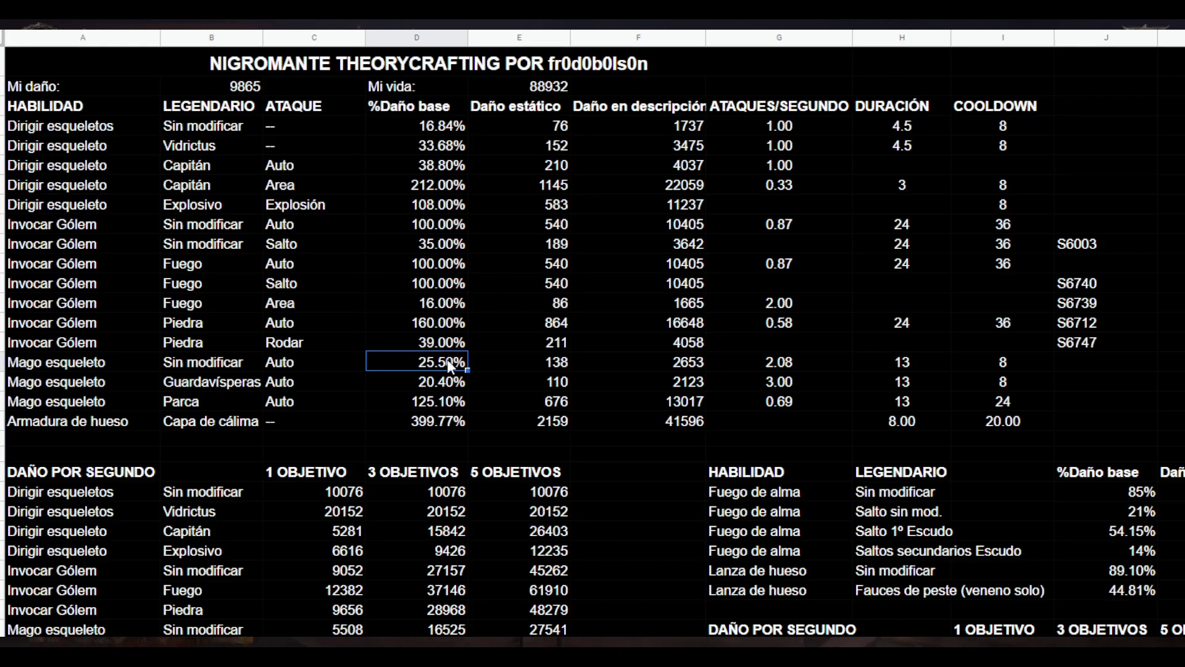
Compare the attacks per second and cooldown of the three Mago esqueleto variants in the skill table.
{"action": "left_click", "coordinate": [785, 370]}
{"action": "left_click", "coordinate": [781, 400]}
{"action": "left_click", "coordinate": [781, 365]}
{"action": "key", "text": "Down"}
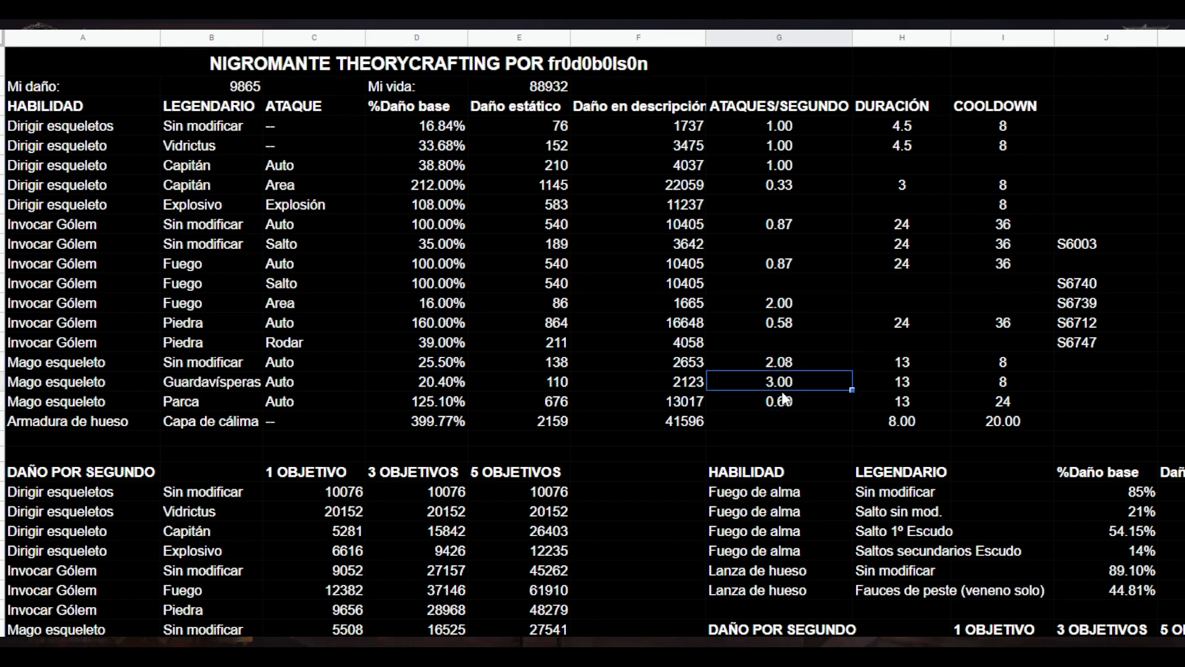
{"action": "left_click", "coordinate": [987, 362]}
{"action": "key", "text": "Down"}
{"action": "key", "text": "Down"}
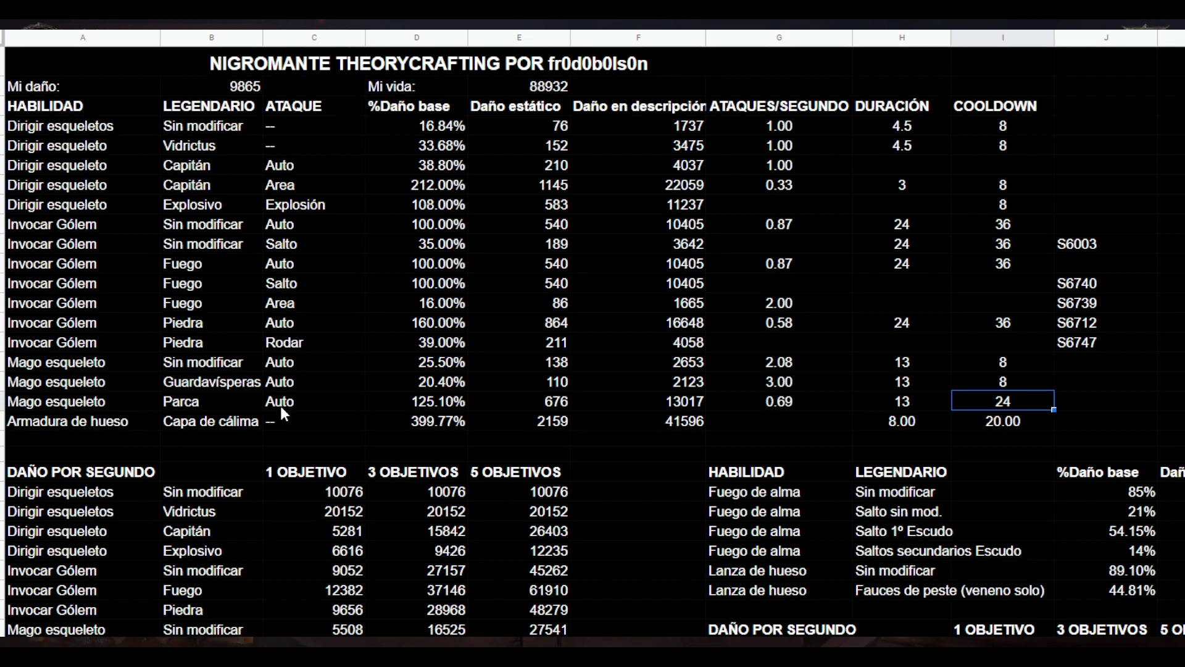
Examine the ESCUDO legendaries, comparing the damage gains of Parca, Fuego de alma, Guardavísperas and Vestigio Gemelo.
{"action": "scroll", "coordinate": [280, 406], "scroll_direction": "down", "scroll_amount": 4}
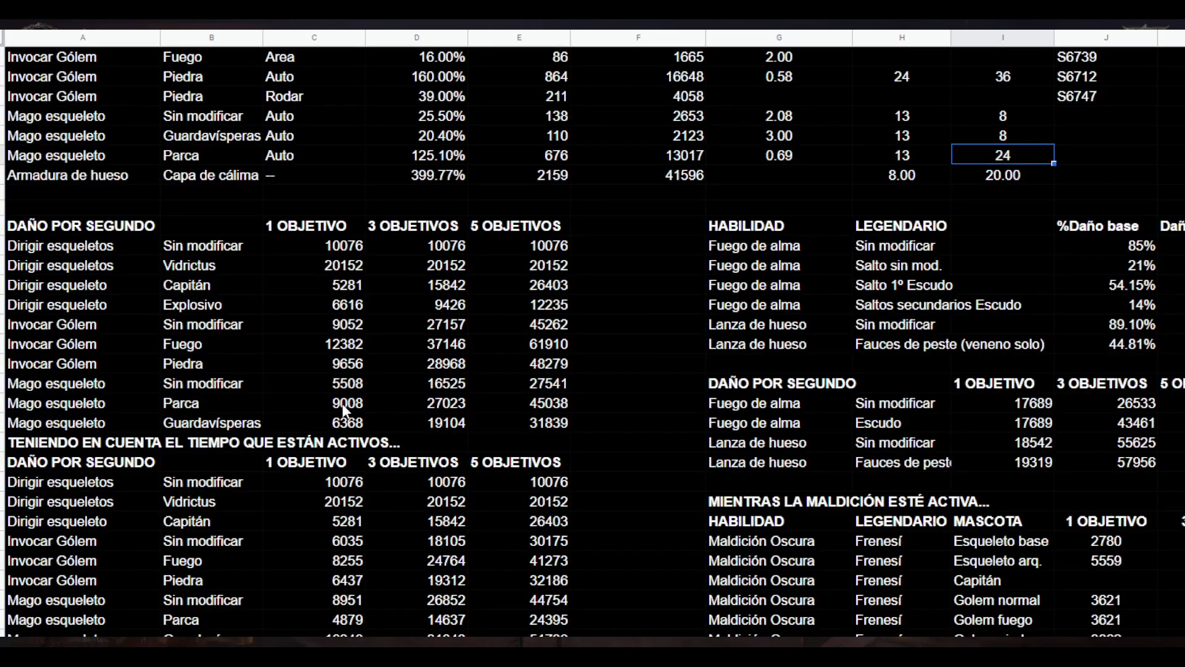
{"action": "scroll", "coordinate": [309, 475], "scroll_direction": "down", "scroll_amount": 5}
{"action": "scroll", "coordinate": [306, 469], "scroll_direction": "down", "scroll_amount": 3}
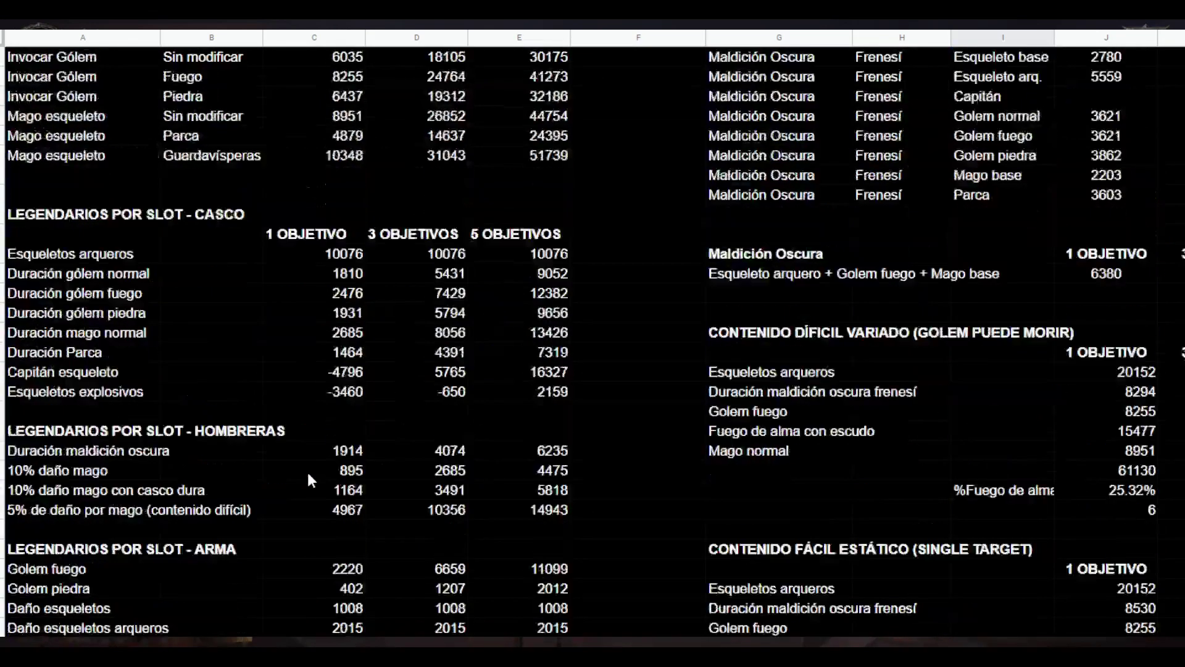
{"action": "scroll", "coordinate": [240, 442], "scroll_direction": "down", "scroll_amount": 7}
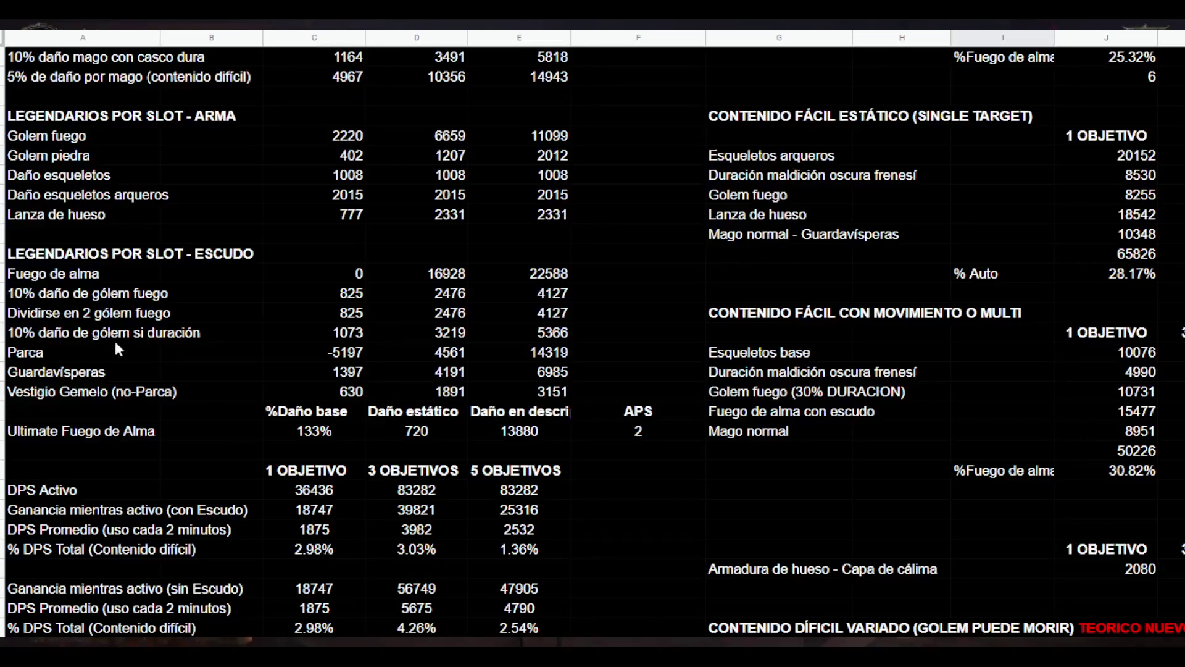
{"action": "left_click", "coordinate": [350, 357]}
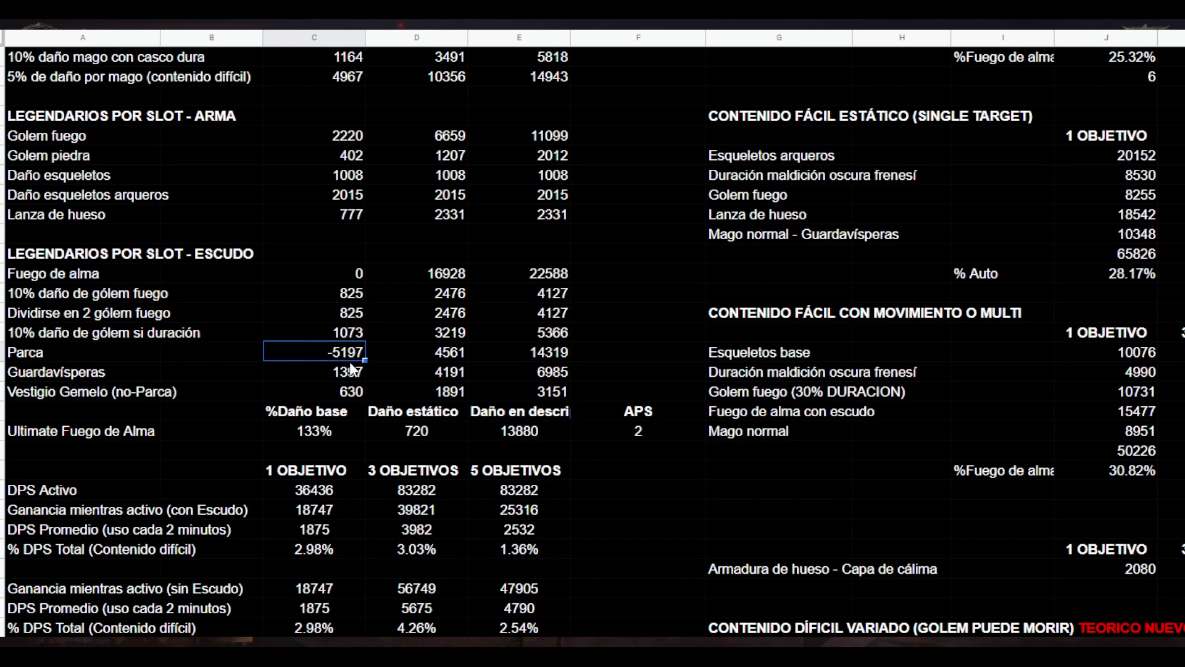
{"action": "left_click", "coordinate": [350, 273]}
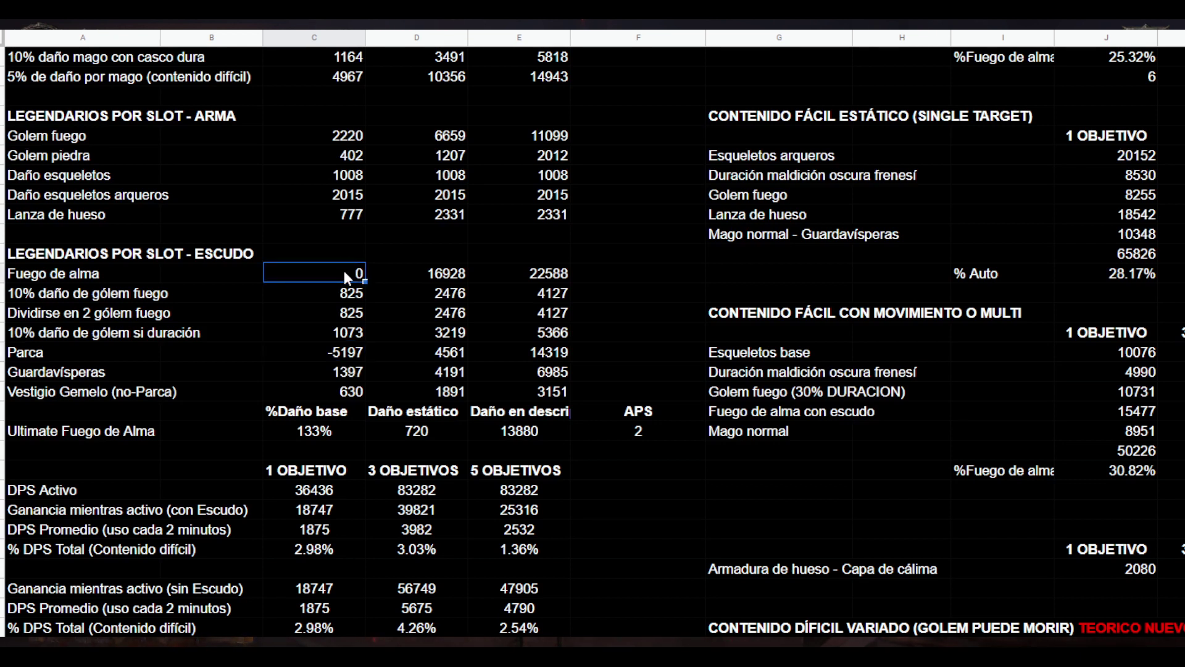
{"action": "left_click", "coordinate": [437, 272]}
{"action": "left_click", "coordinate": [558, 273]}
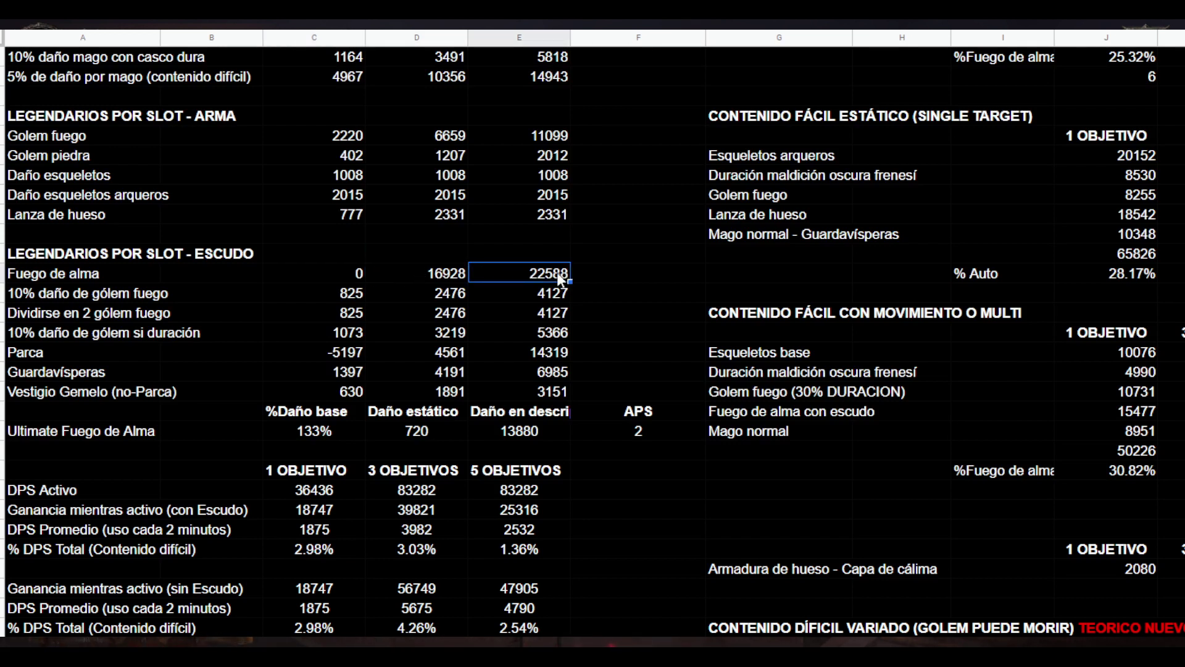
{"action": "left_click", "coordinate": [347, 376]}
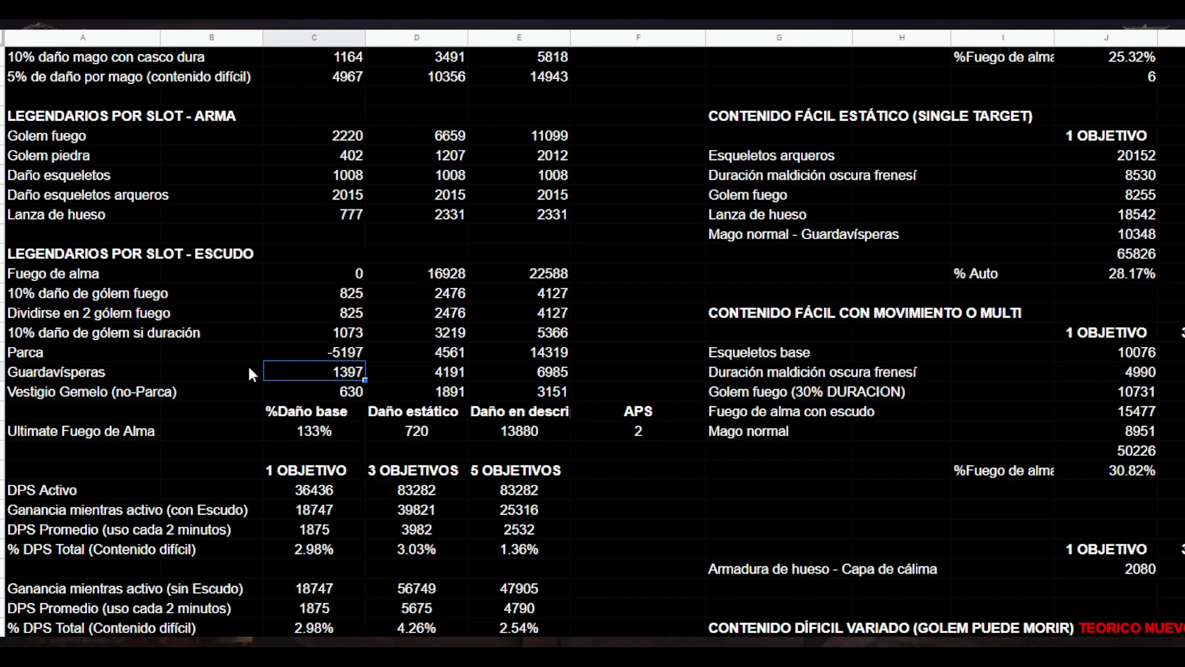
{"action": "left_click", "coordinate": [335, 390]}
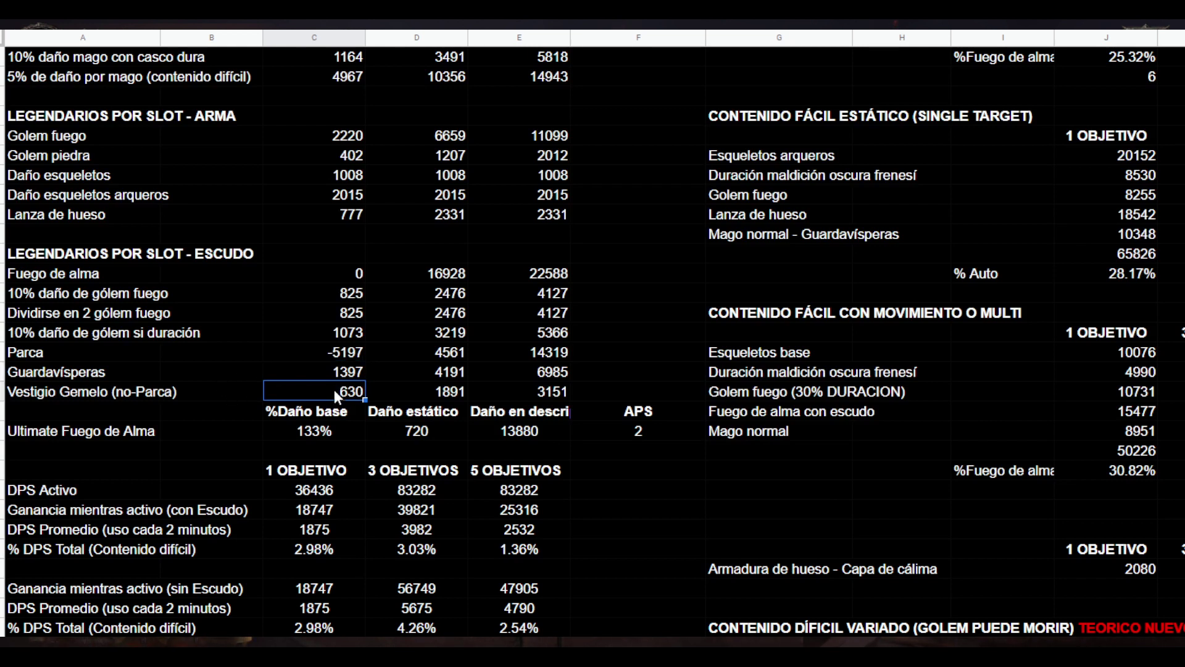
{"action": "left_click", "coordinate": [201, 381]}
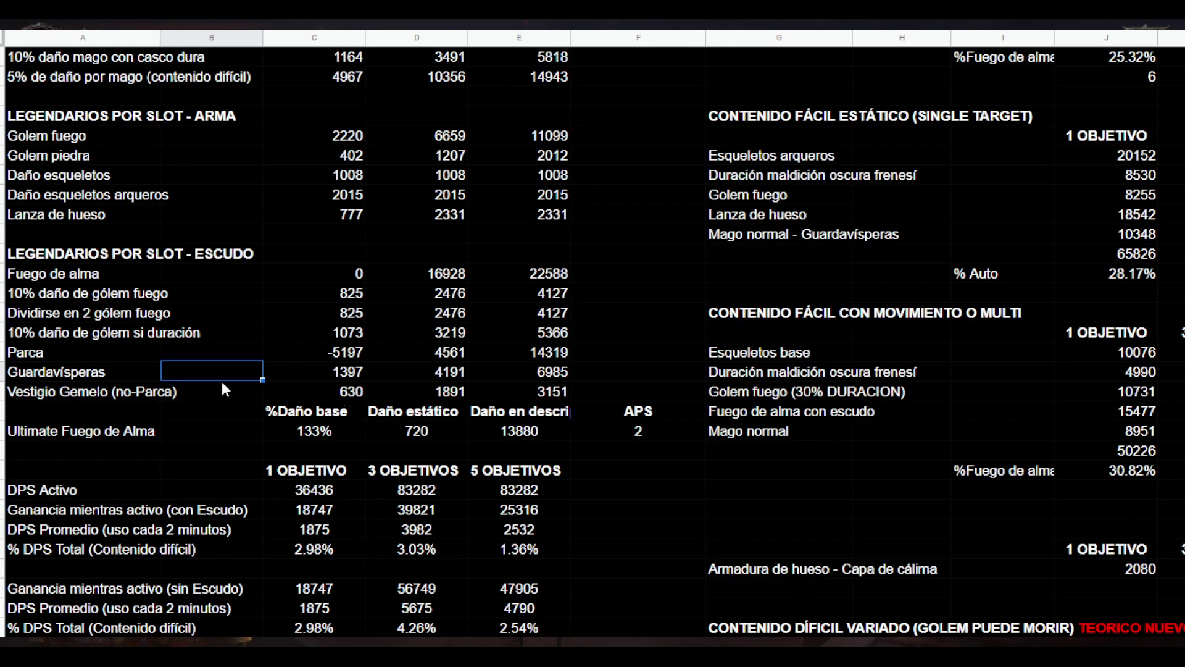
Compare Vestigio Gemelo (no-Parca) damage gains for one and three targets with the 10% daño de gólem fuego and Dividirse en 2 gólem fuego legendaries.
{"action": "left_click", "coordinate": [69, 393]}
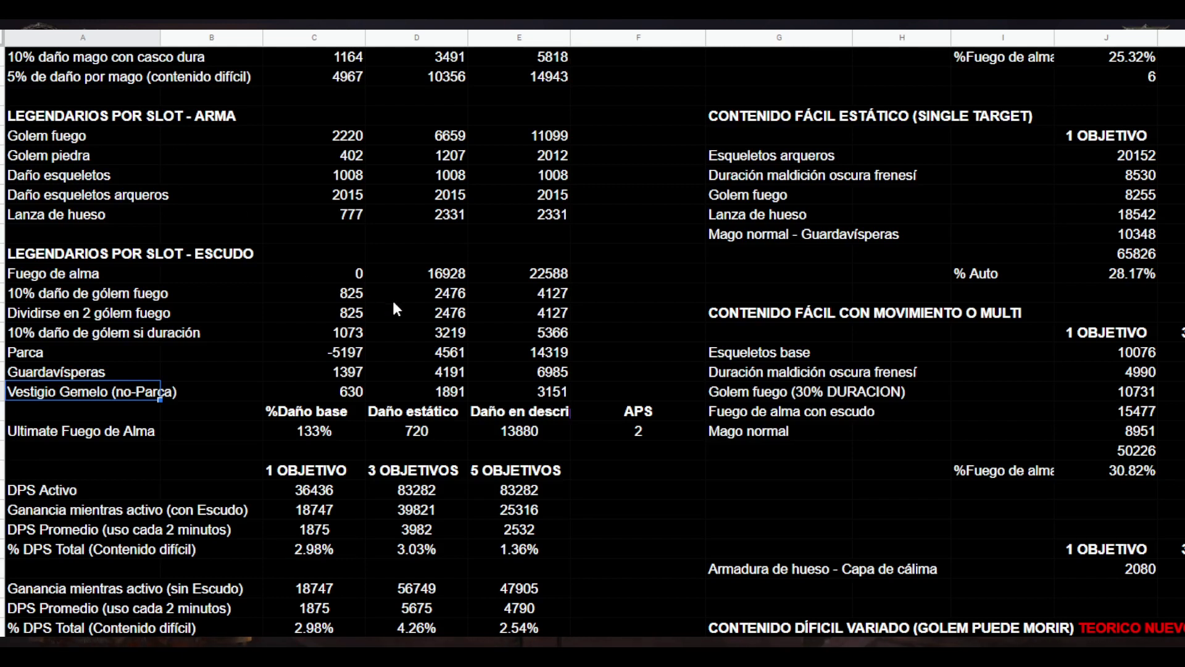
{"action": "left_click", "coordinate": [326, 393]}
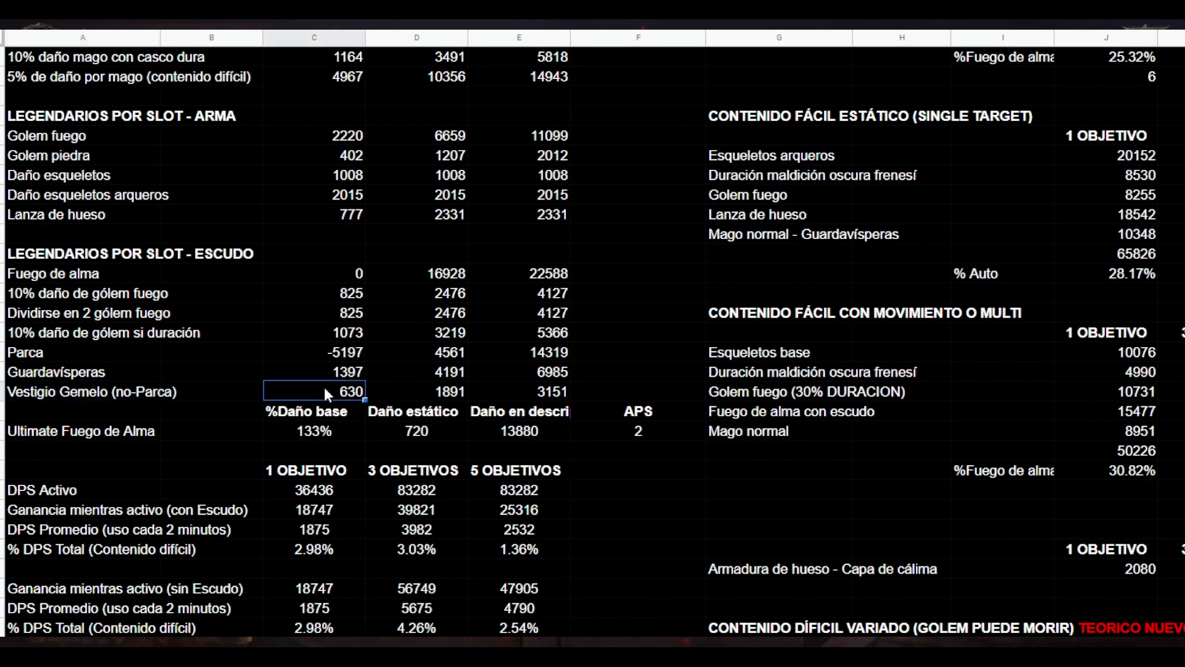
{"action": "left_click", "coordinate": [408, 391]}
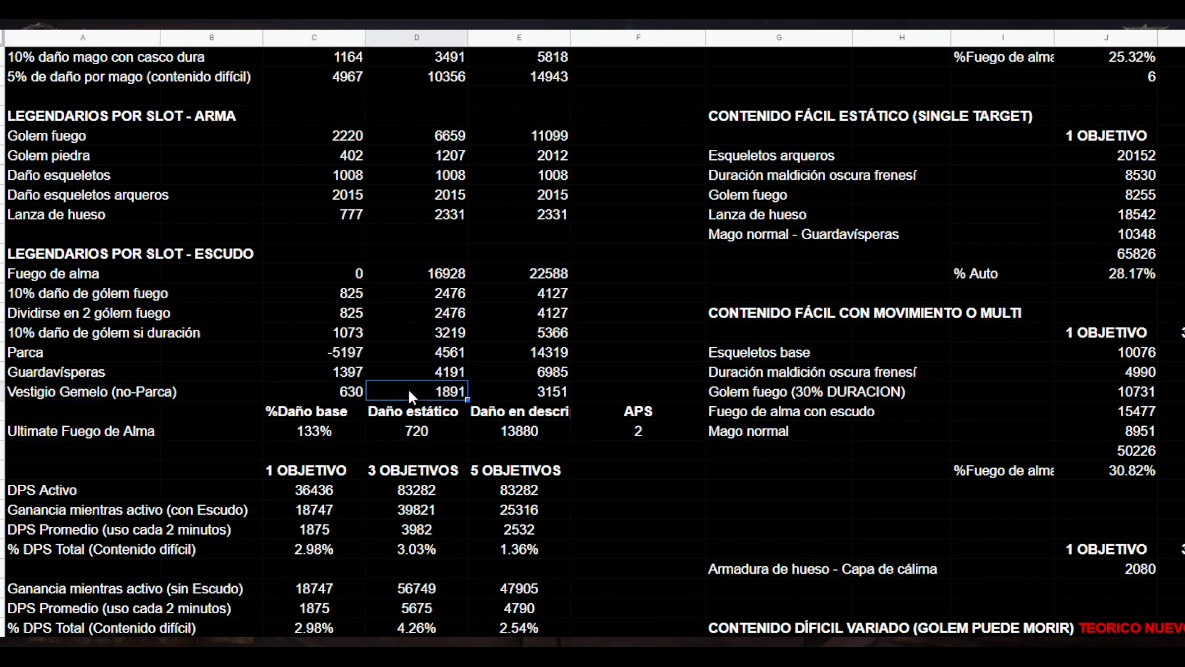
{"action": "left_click", "coordinate": [327, 390]}
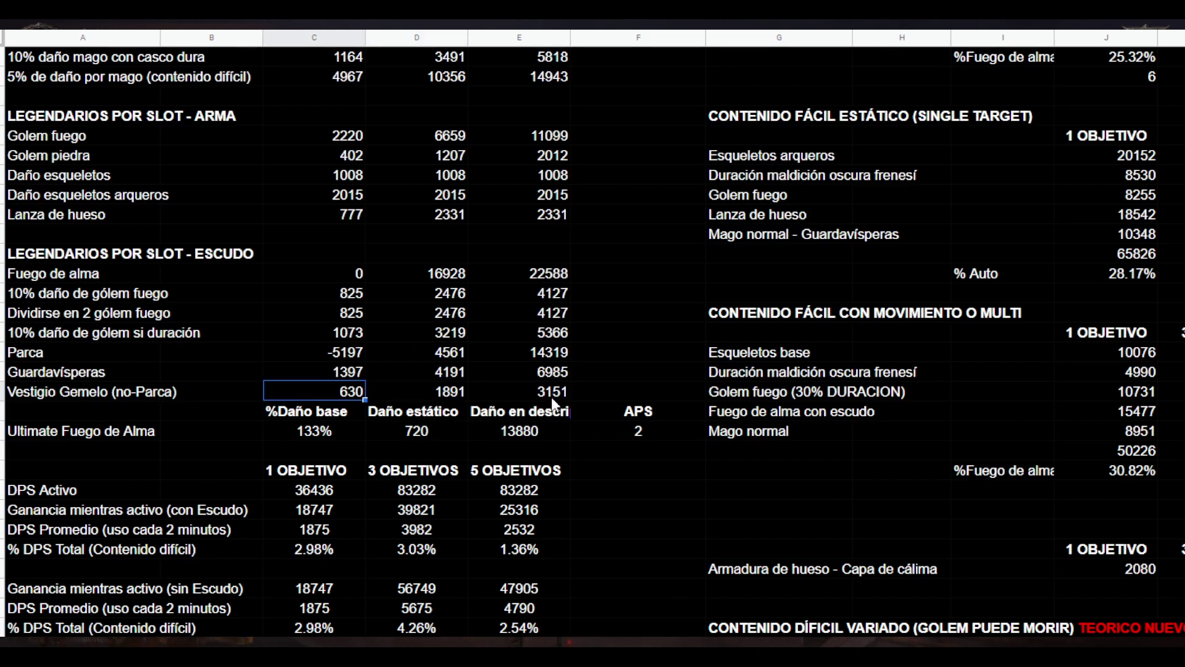
{"action": "left_click", "coordinate": [335, 299]}
{"action": "left_click", "coordinate": [336, 308]}
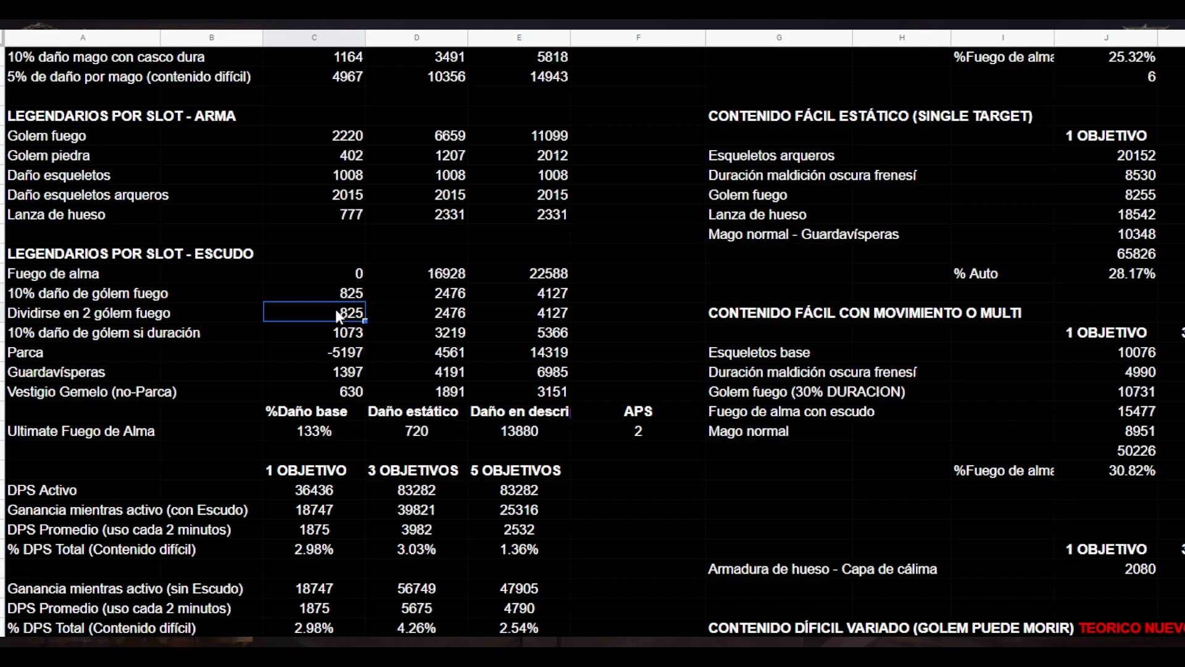
{"action": "left_click", "coordinate": [342, 395]}
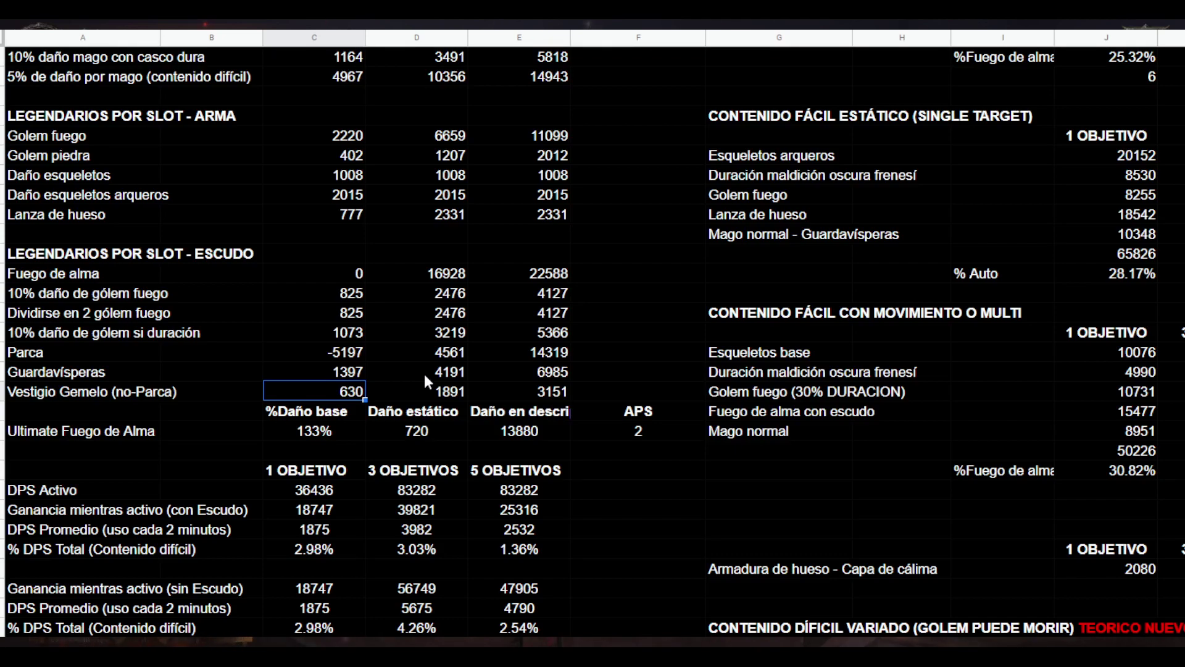
Open the text-format guide and examine the Build PvE Mascotas Genérica F2P, including its link, gear and Paragon choice.
{"action": "scroll", "coordinate": [424, 373], "scroll_direction": "up", "scroll_amount": 7}
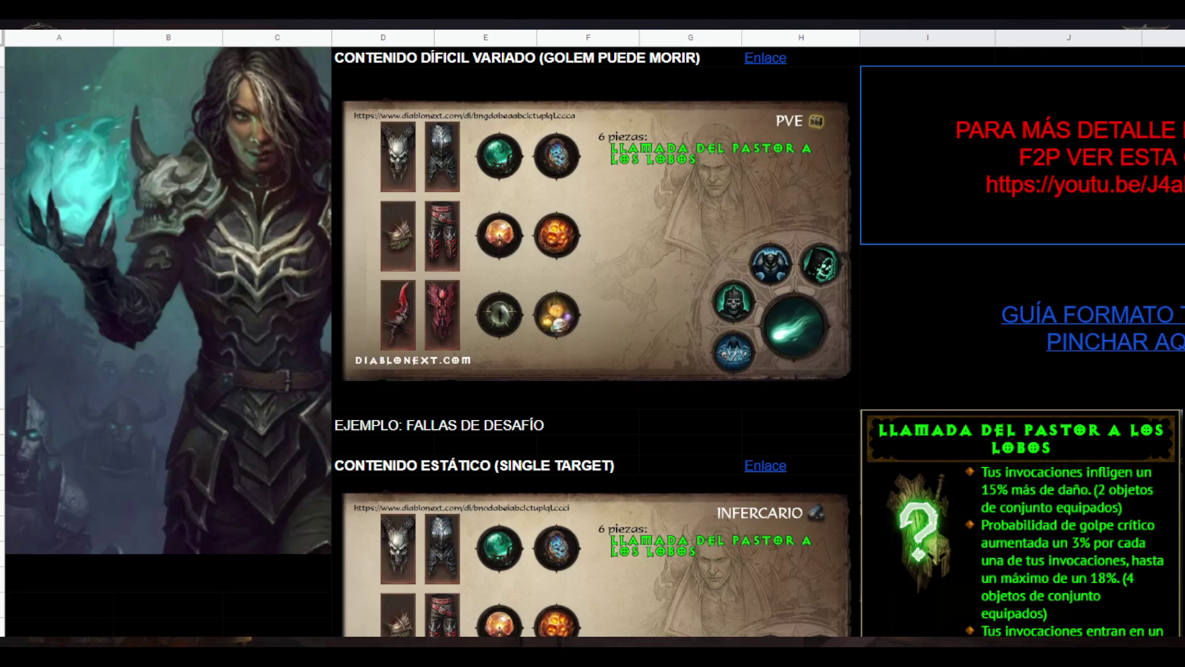
{"action": "mouse_move", "coordinate": [1095, 327]}
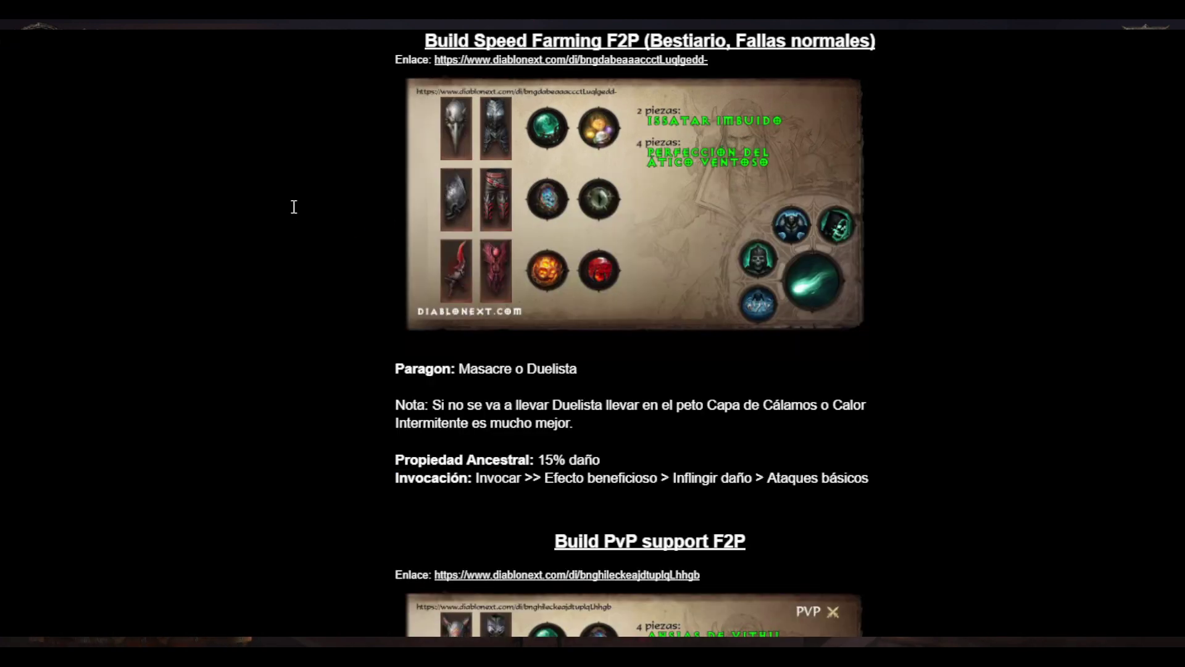
{"action": "scroll", "coordinate": [302, 214], "scroll_direction": "up", "scroll_amount": 20}
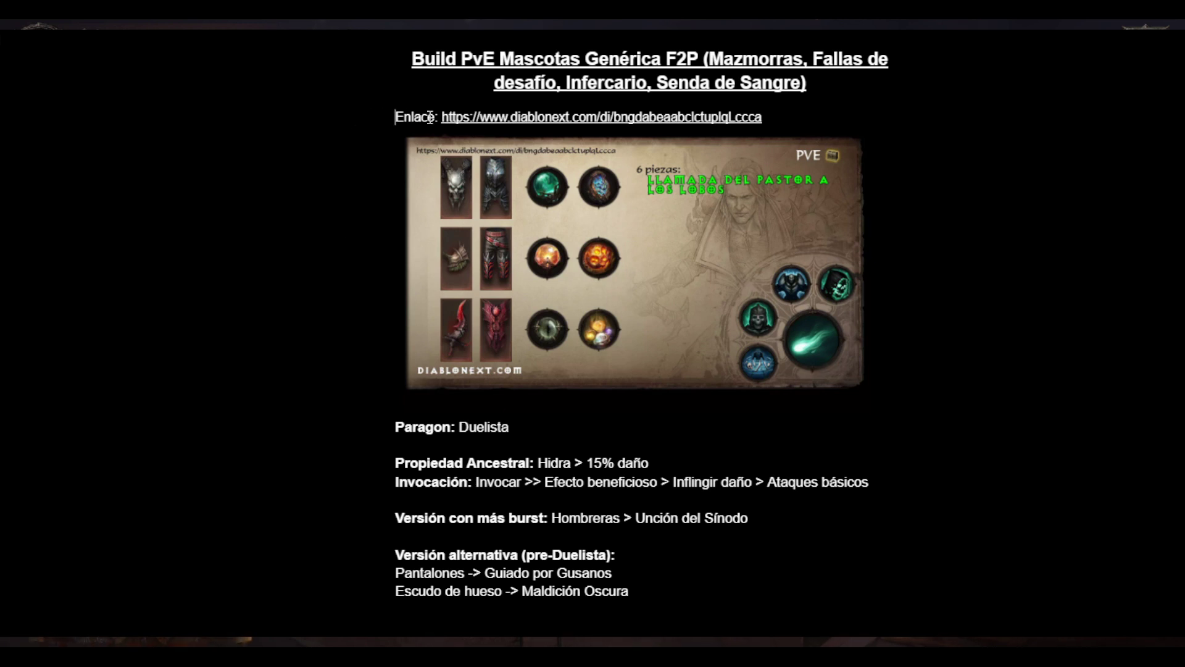
{"action": "left_click", "coordinate": [489, 117]}
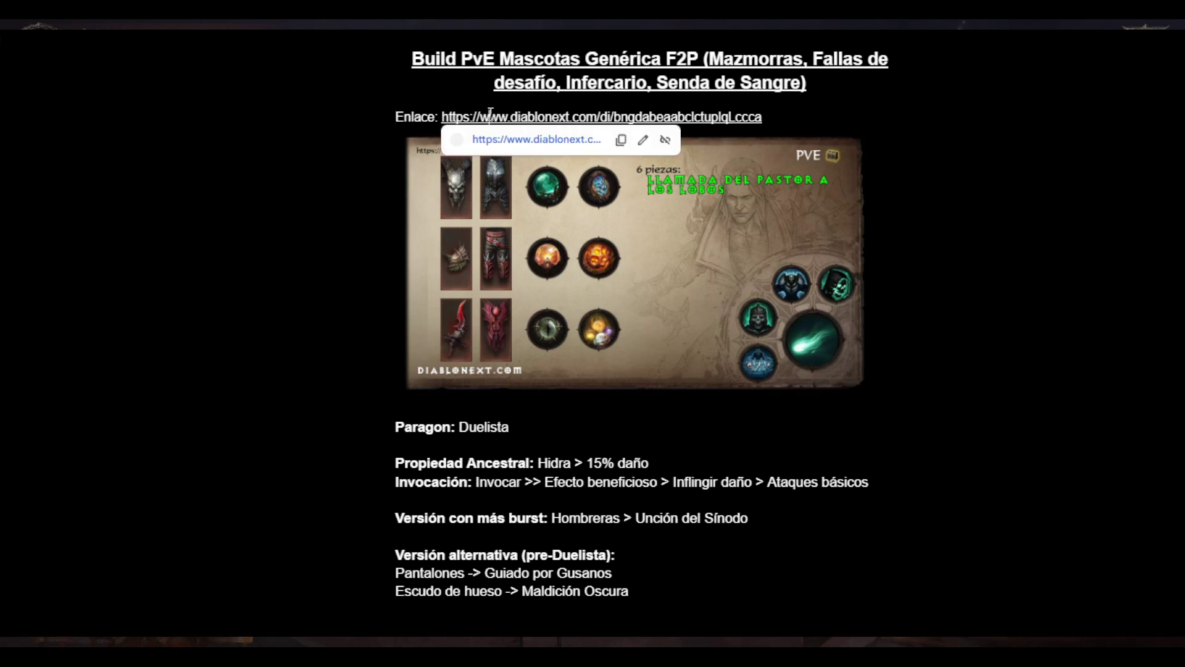
{"action": "left_click", "coordinate": [850, 125]}
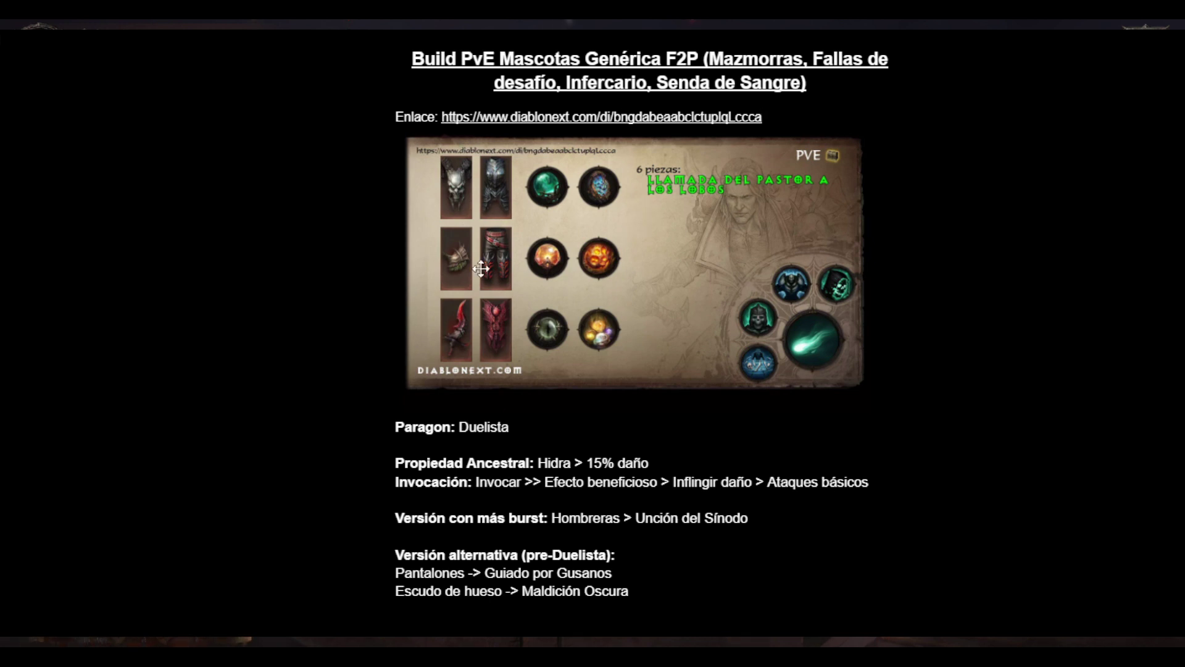
{"action": "scroll", "coordinate": [690, 325], "scroll_direction": "down", "scroll_amount": 1}
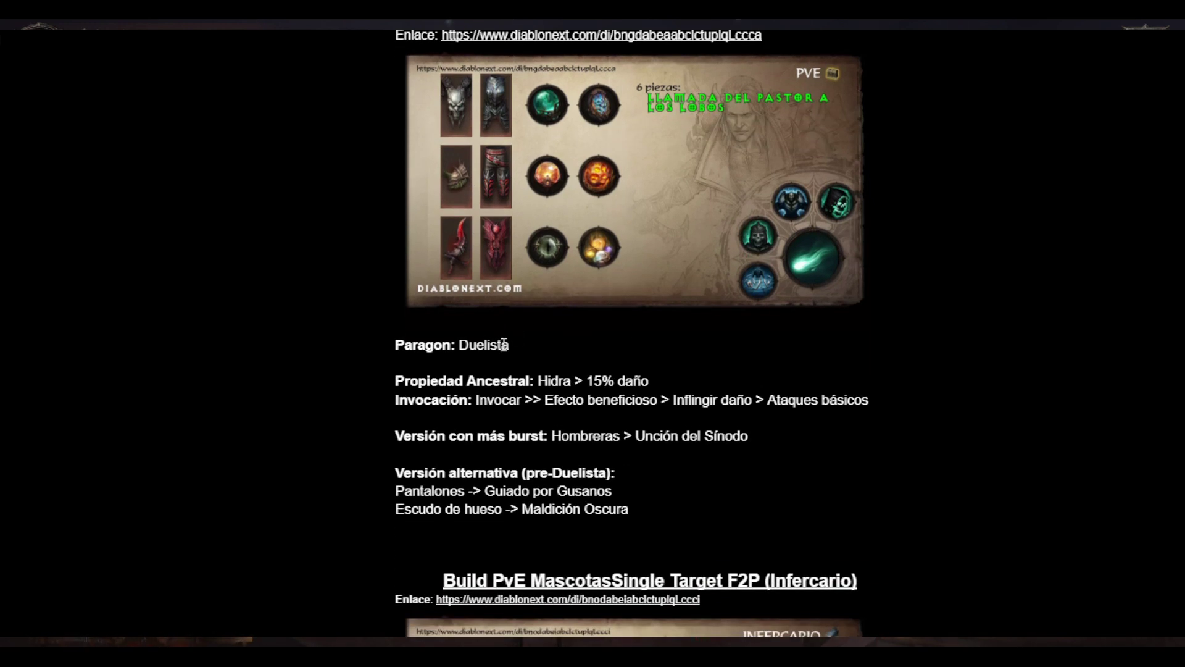
{"action": "left_click", "coordinate": [532, 345]}
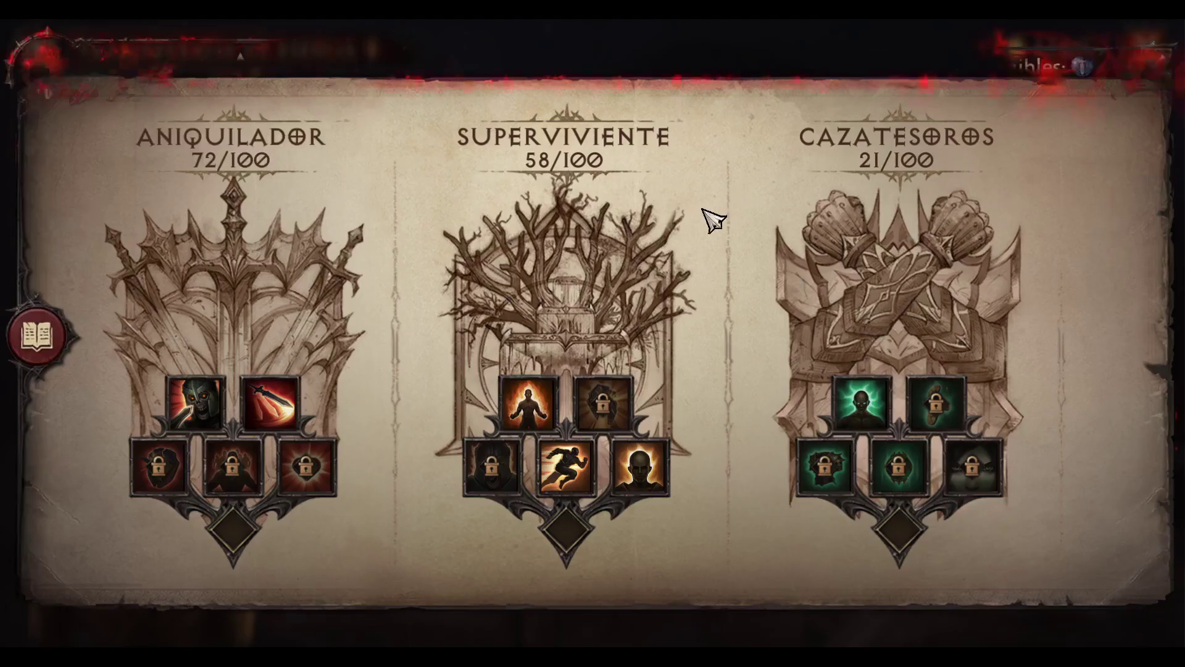
Read the Duelista specialization skills among the game's Paragon trees, including Intención letal, Sed de sangre and Superioridad.
{"action": "scroll", "coordinate": [602, 259], "scroll_direction": "down", "scroll_amount": 2}
{"action": "scroll", "coordinate": [596, 285], "scroll_direction": "down", "scroll_amount": 5}
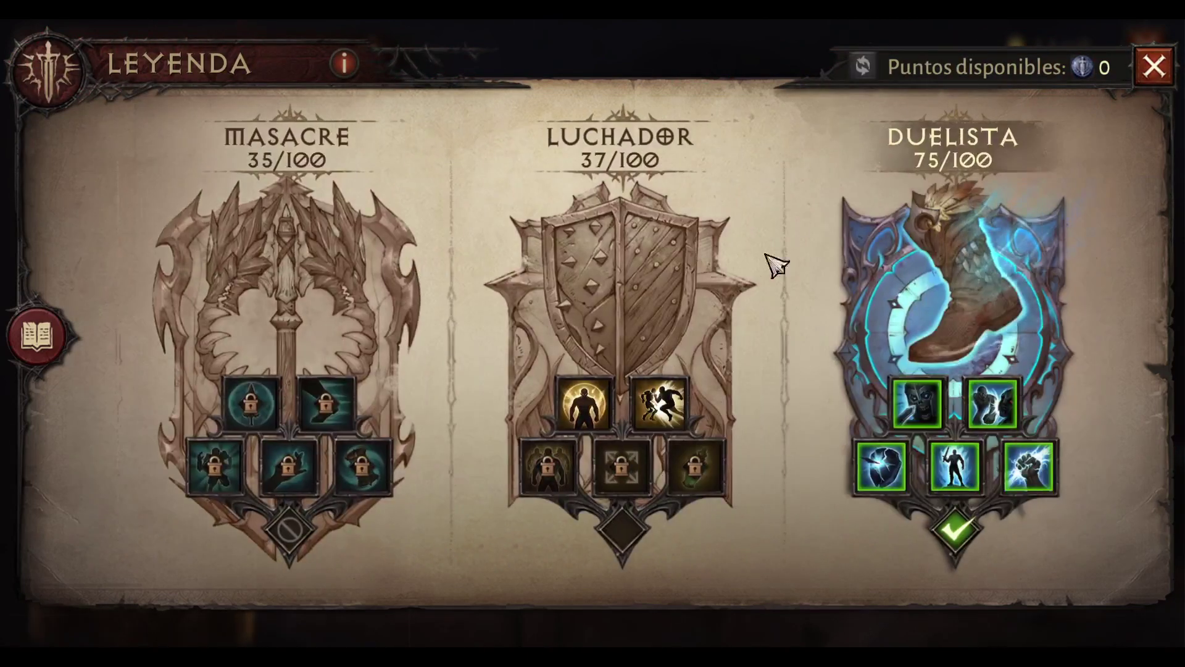
{"action": "left_click", "coordinate": [916, 401]}
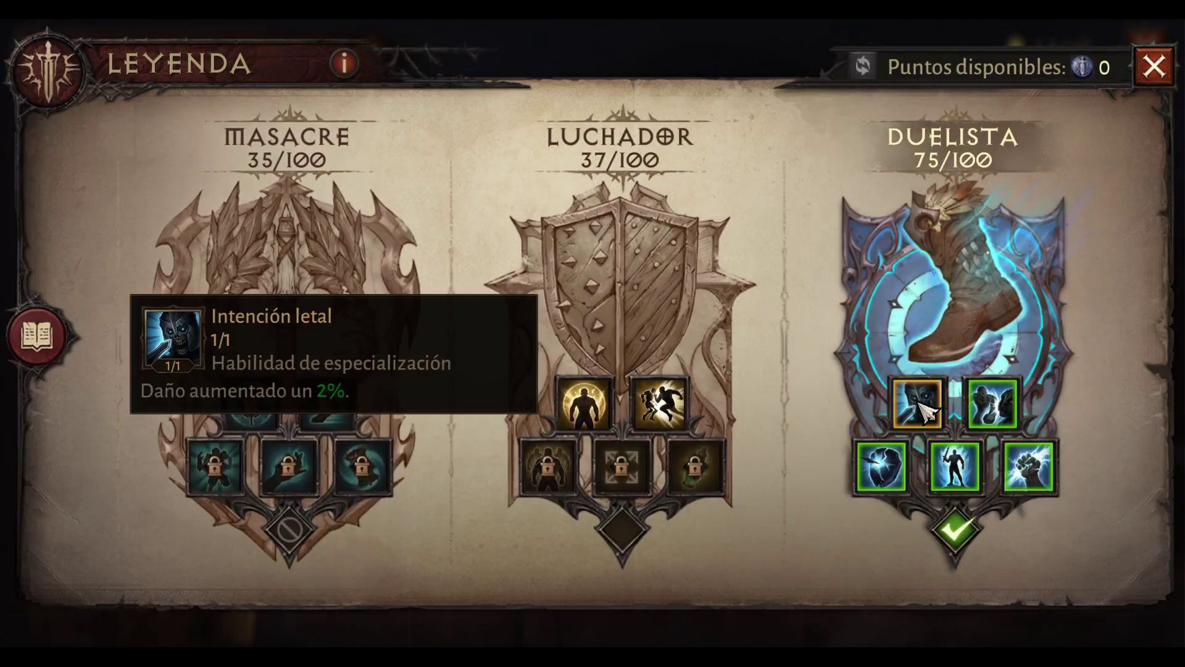
{"action": "left_click", "coordinate": [1000, 405]}
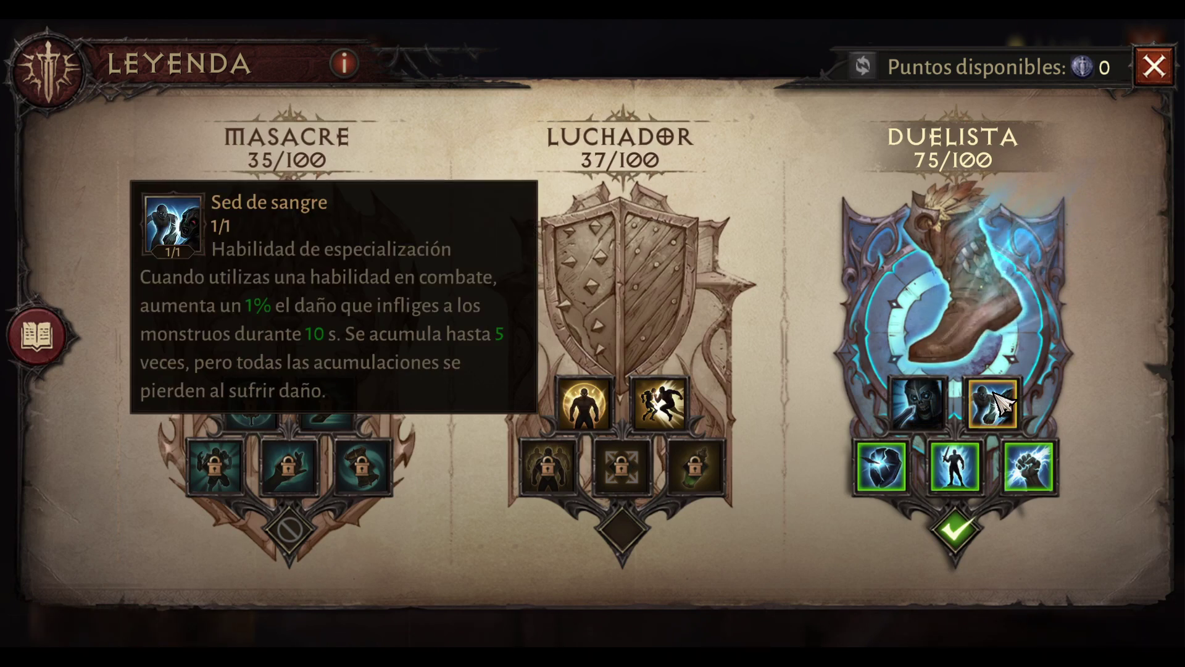
{"action": "left_click", "coordinate": [879, 470]}
{"action": "left_click", "coordinate": [963, 476]}
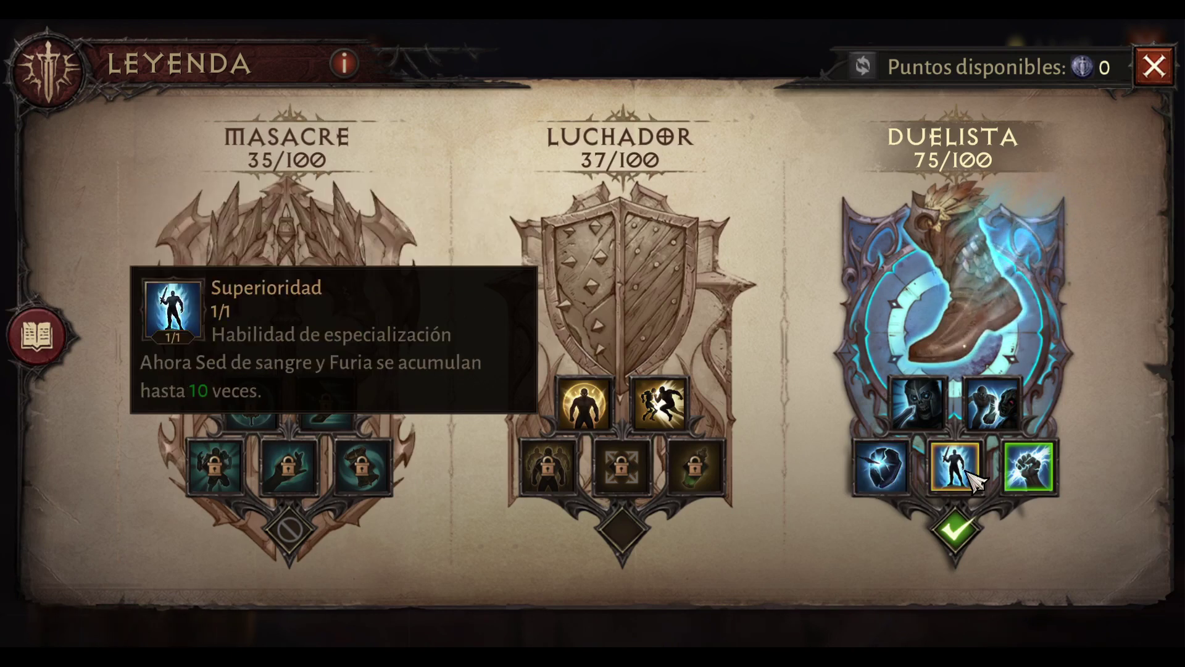